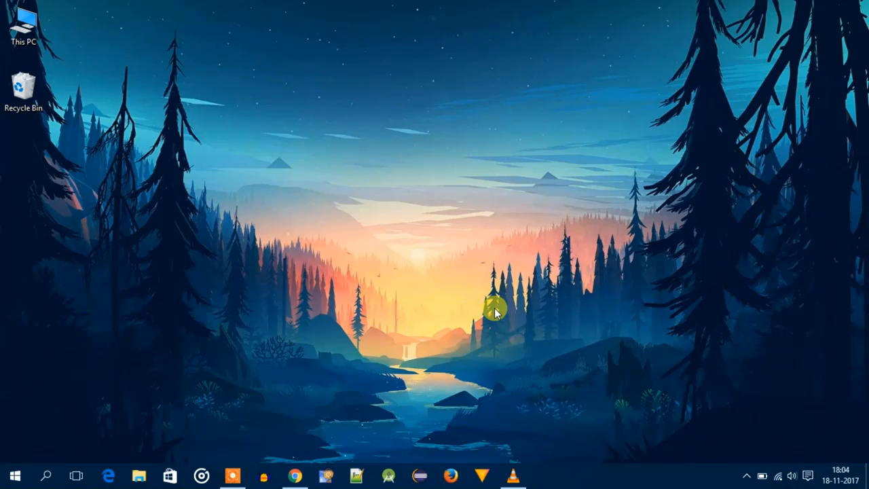
# - Search Google in Chrome for "java jdk 9" and open Oracle's Java SE Development Kit 9 Downloads page
pyautogui.click(295, 475)
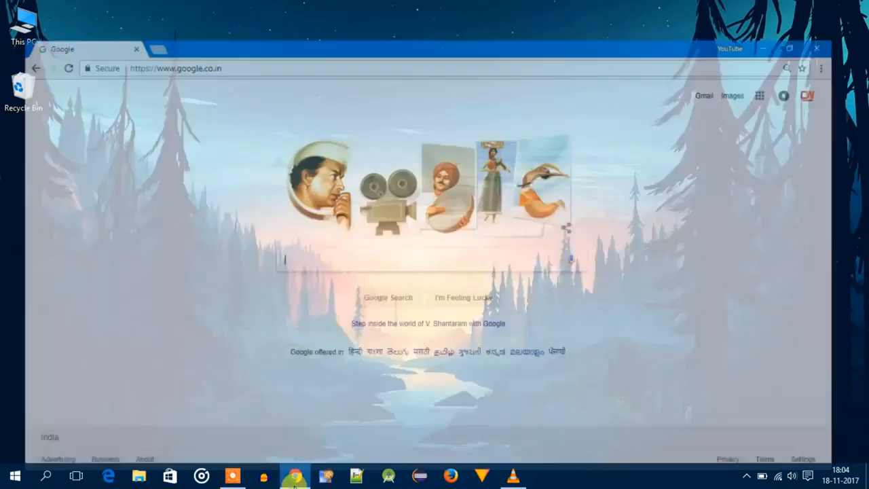
pyautogui.click(343, 237)
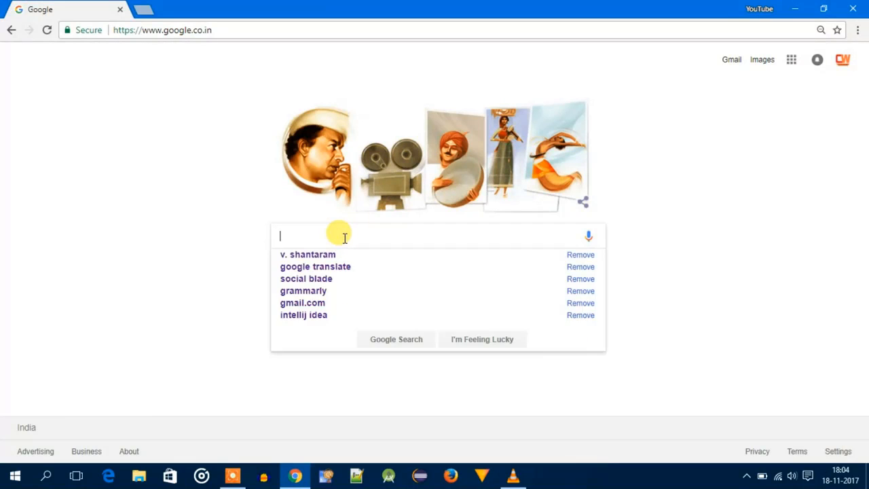
pyautogui.write('java jdk 9')
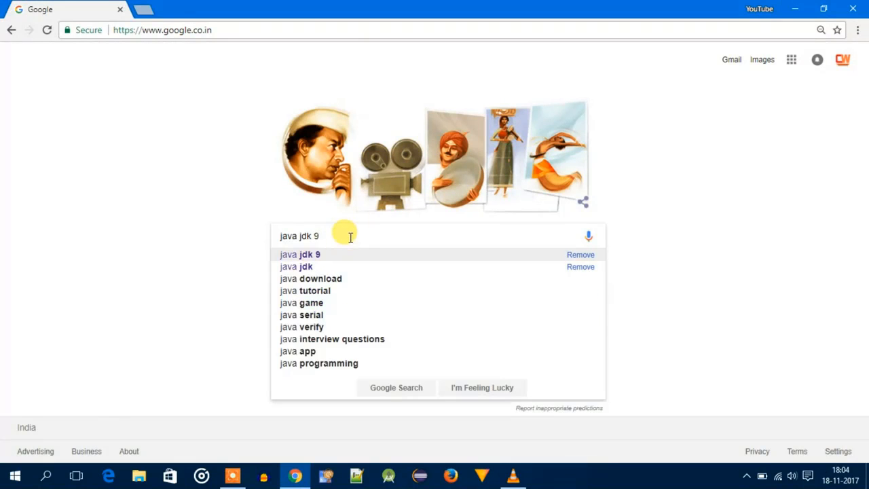
pyautogui.press('Return')
pyautogui.click(242, 154)
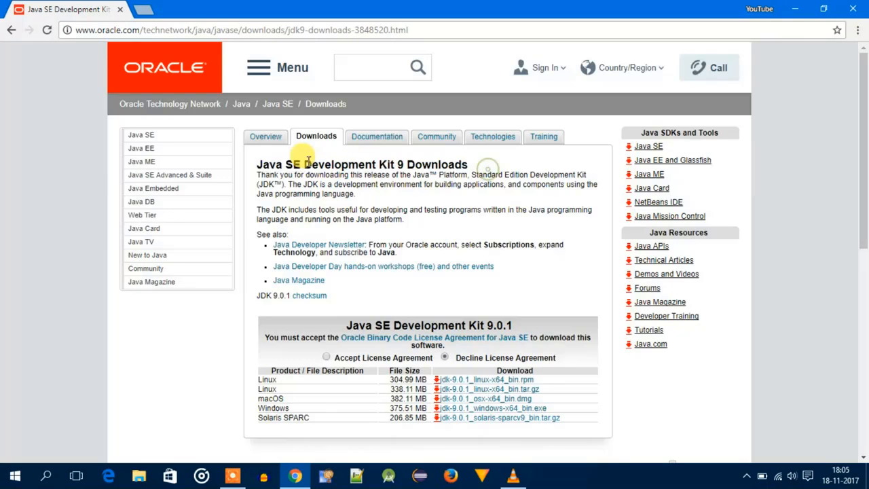
# - Accept the license agreement for Java SE Development Kit 9.0.1 and download the Windows installer jdk-9.0.1_windows-x64_bin.exe
pyautogui.moveTo(255, 168); pyautogui.dragTo(473, 163)
pyautogui.click(474, 163)
pyautogui.scroll(-1, 469, 173)
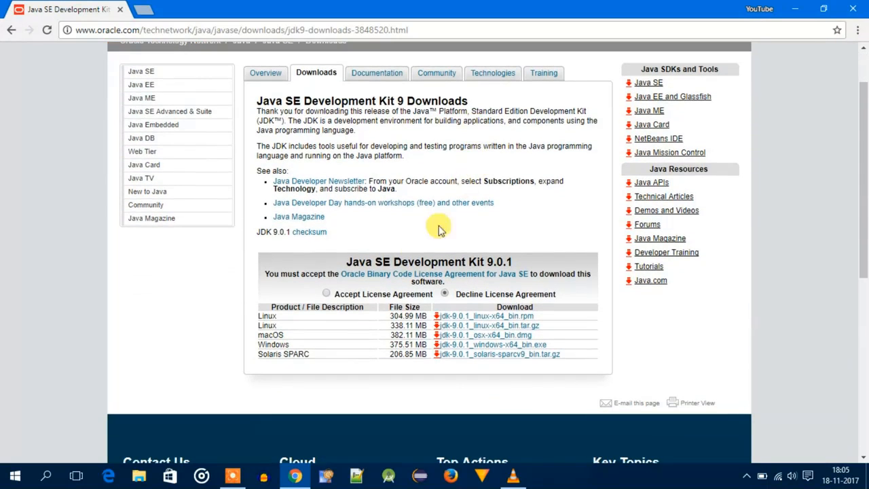
pyautogui.click(328, 294)
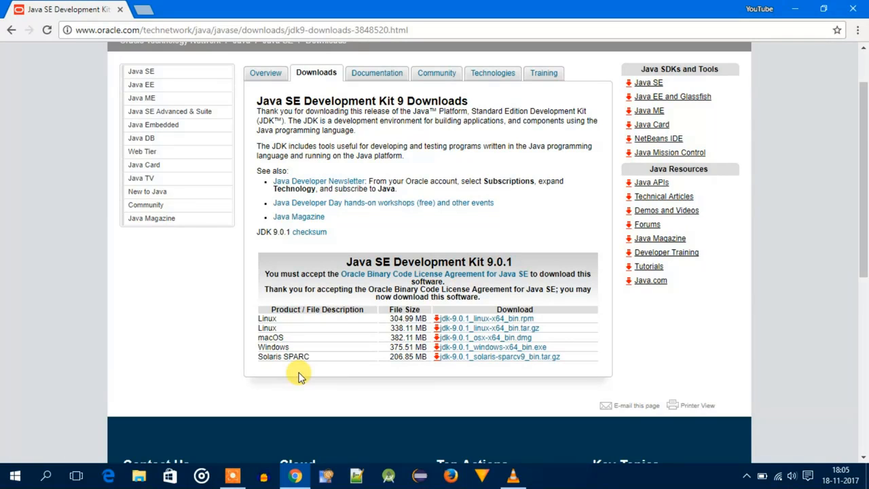
pyautogui.click(475, 350)
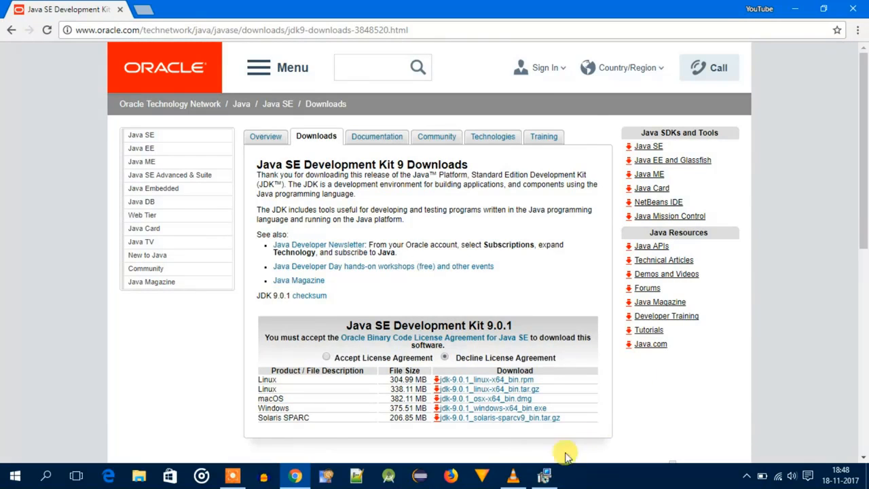
# - Install Java SE Development Kit 9.0.1 with the default options, keeping the JRE folder C:\Program Files\Java\jre-9.0.1, and close the setup wizard
pyautogui.click(546, 473)
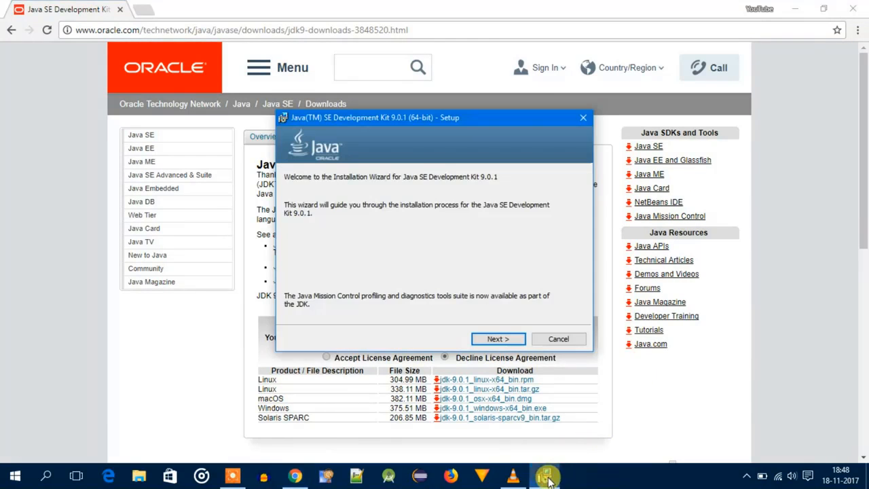
pyautogui.click(799, 9)
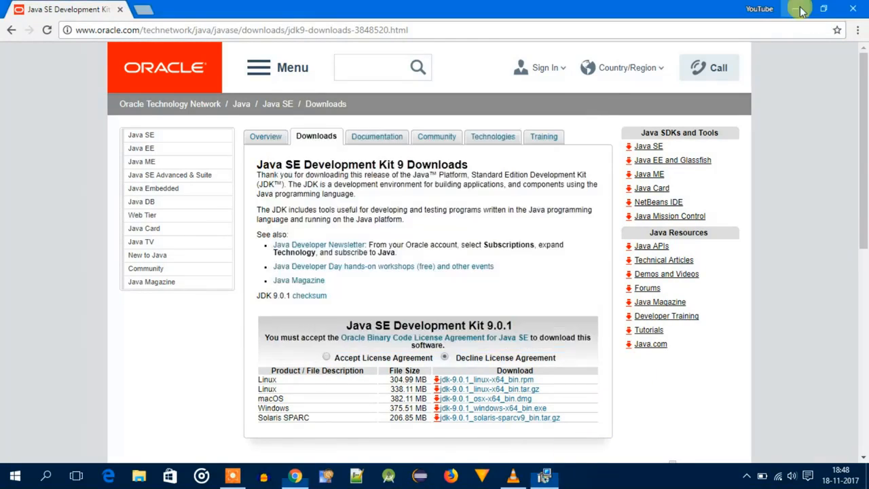
pyautogui.moveTo(461, 88); pyautogui.dragTo(454, 118)
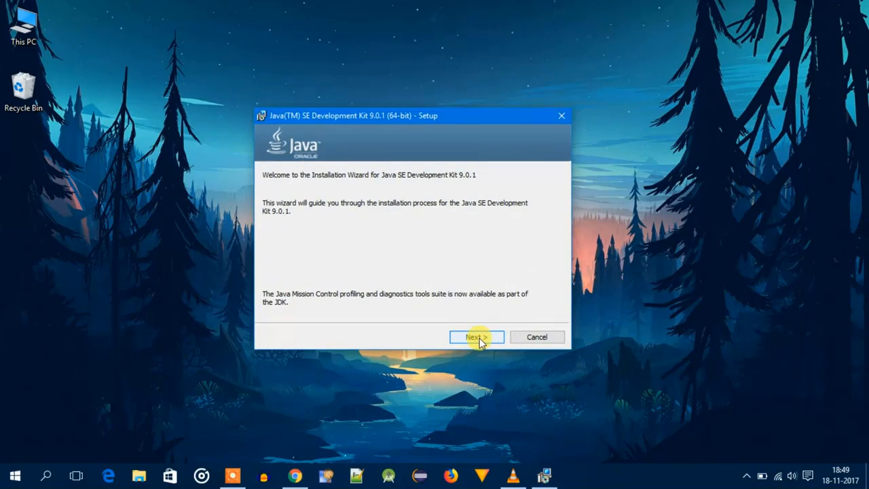
pyautogui.click(477, 338)
pyautogui.click(478, 339)
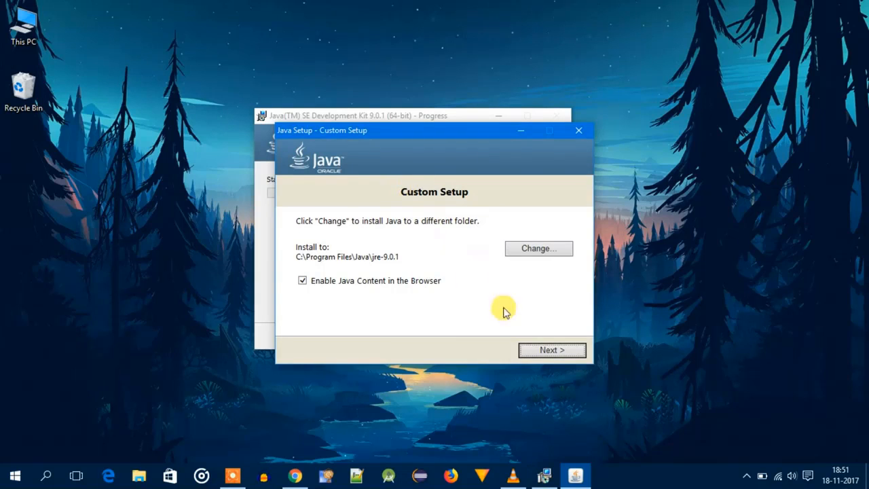
pyautogui.click(550, 350)
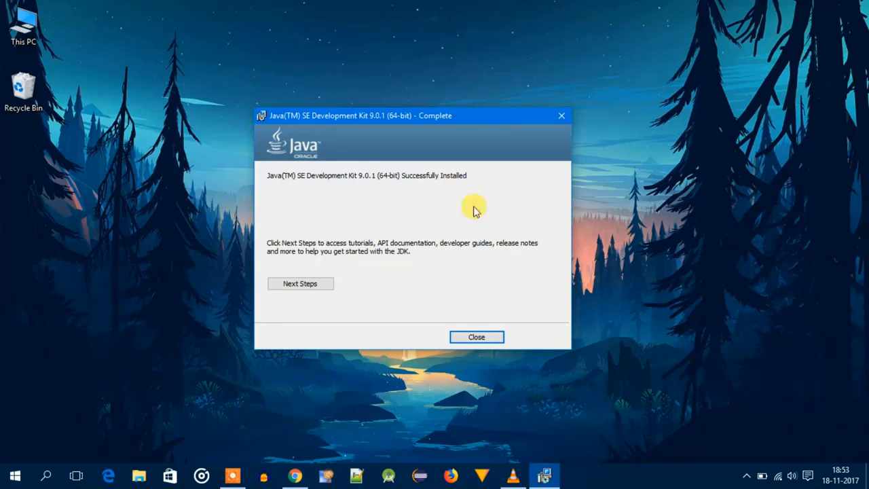
pyautogui.click(500, 335)
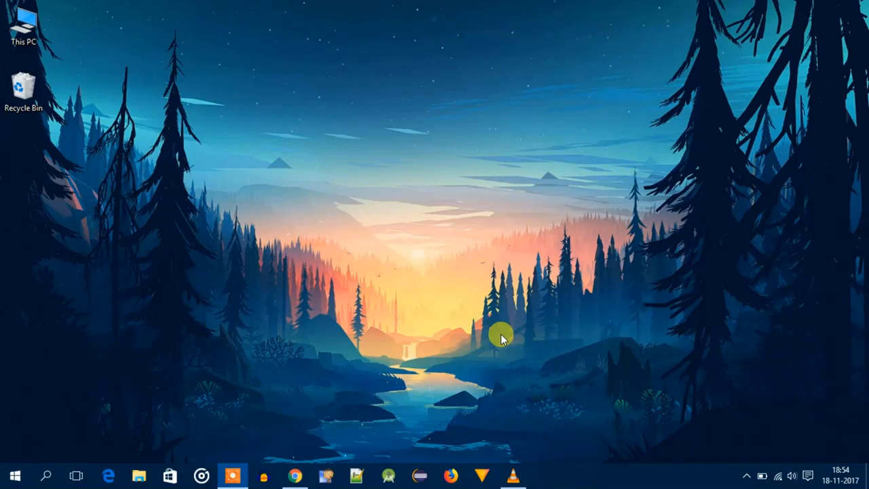
# - Open Command Prompt and check the installed Java version with "java -version"
pyautogui.click(45, 476)
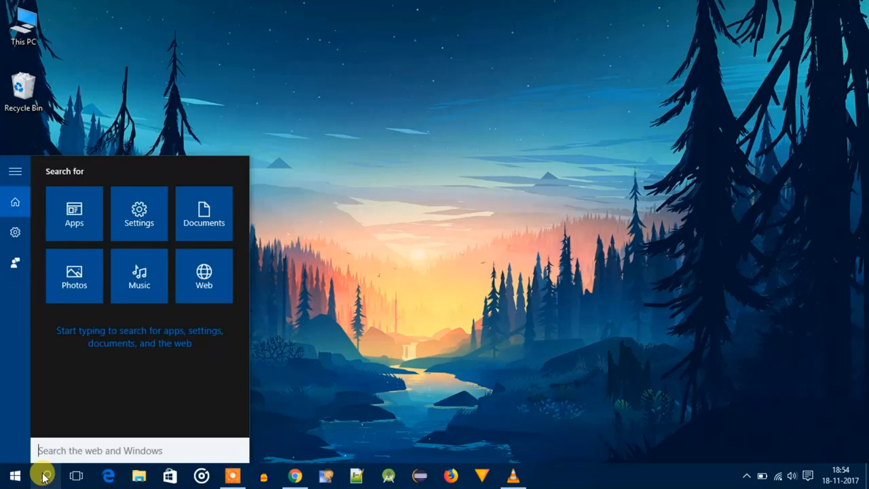
pyautogui.write('cmd')
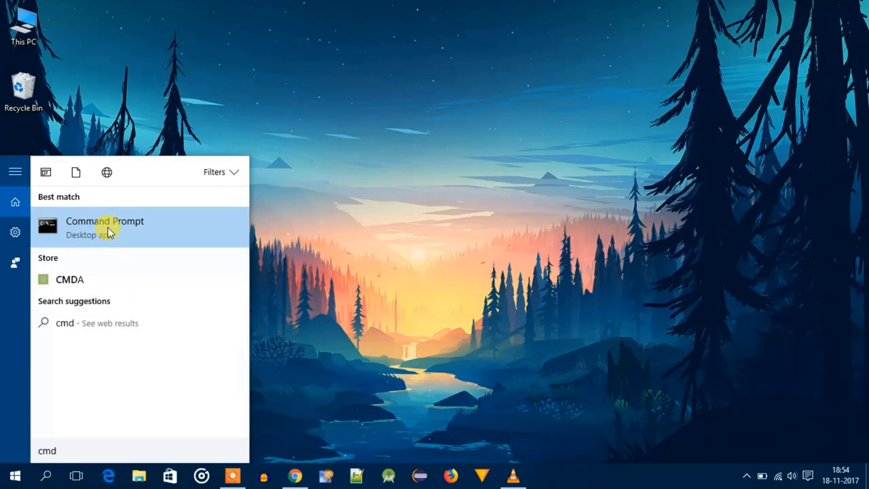
pyautogui.click(109, 231)
pyautogui.write('java')
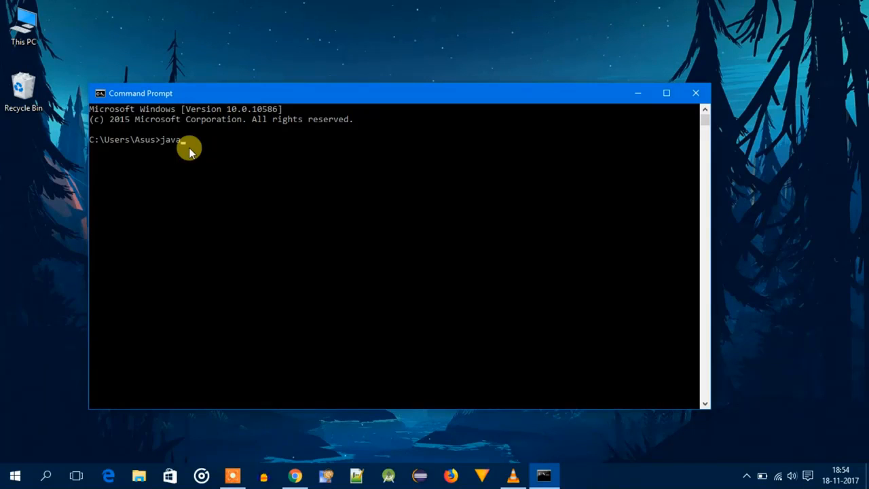
pyautogui.write(' -version')
pyautogui.press('Return')
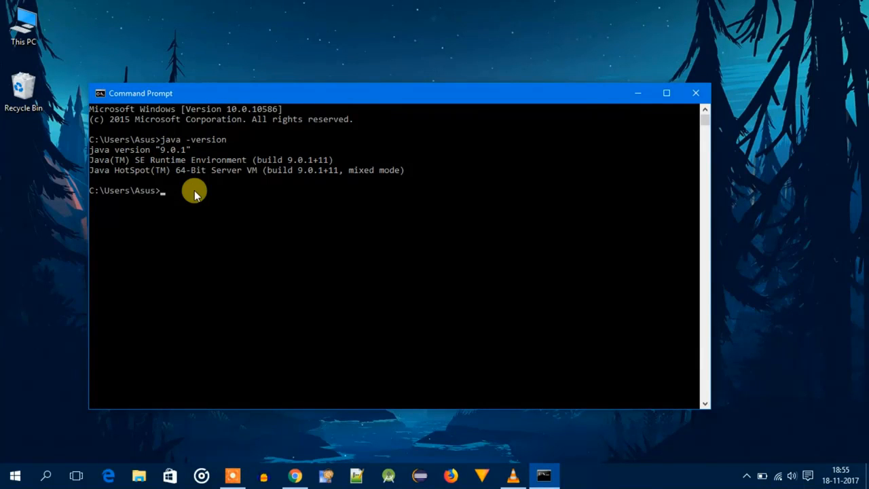
# - Run "javac" in Command Prompt to test whether the Java compiler is available
pyautogui.write('j')
pyautogui.write('avac')
pyautogui.press('Return')
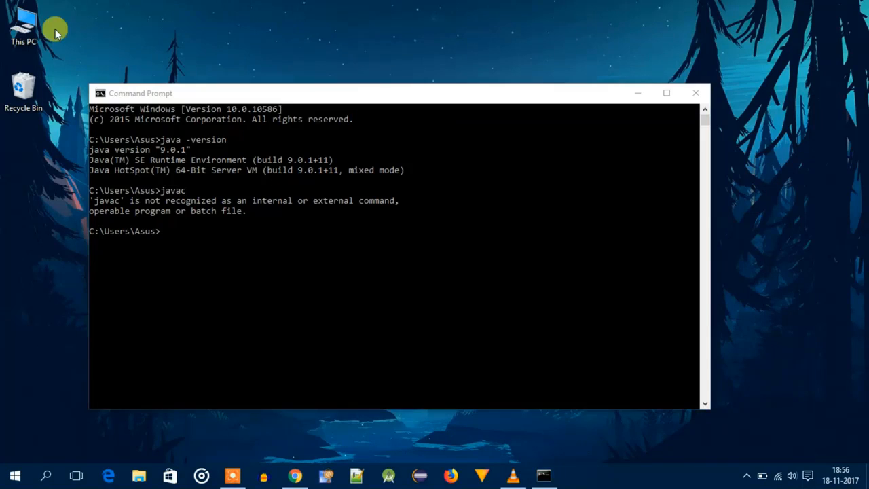
# - Browse in File Explorer to the Java folder under Program Files on Local Disk (C:)
pyautogui.doubleClick(35, 27)
pyautogui.doubleClick(296, 282)
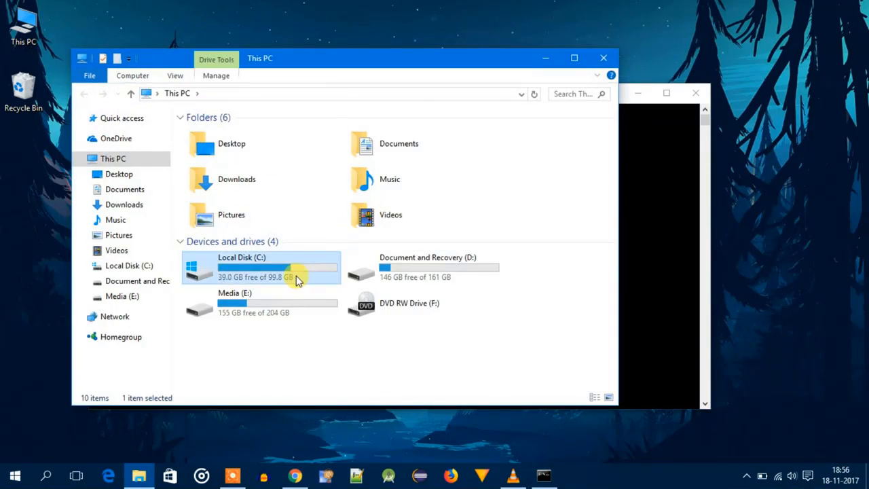
pyautogui.doubleClick(277, 188)
pyautogui.scroll(-1, 271, 178)
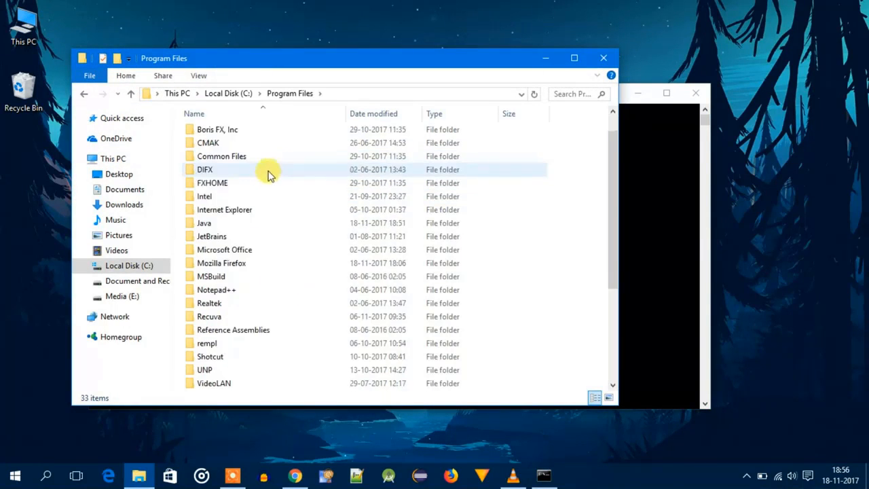
pyautogui.scroll(1, 258, 190)
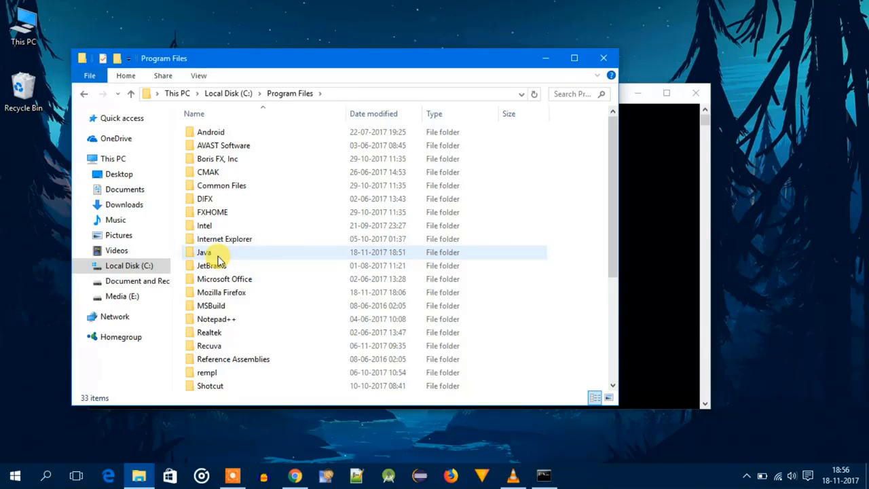
pyautogui.doubleClick(218, 259)
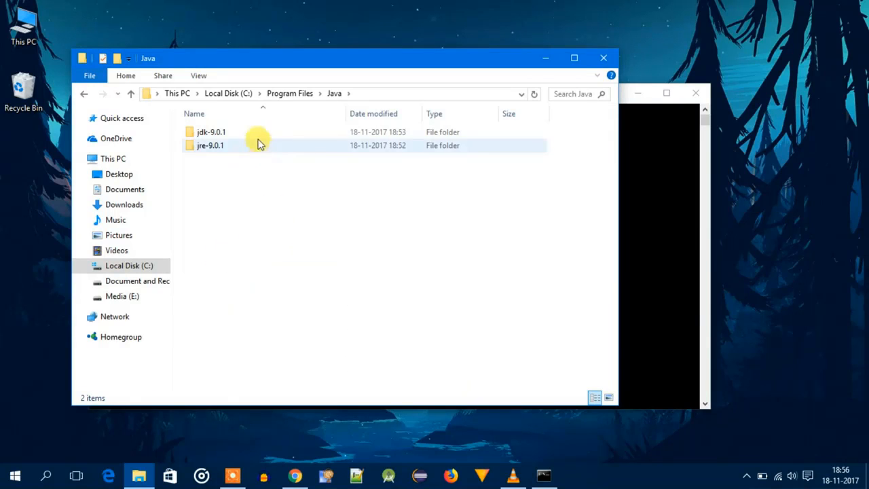
pyautogui.moveTo(268, 188); pyautogui.dragTo(244, 134)
pyautogui.click(310, 224)
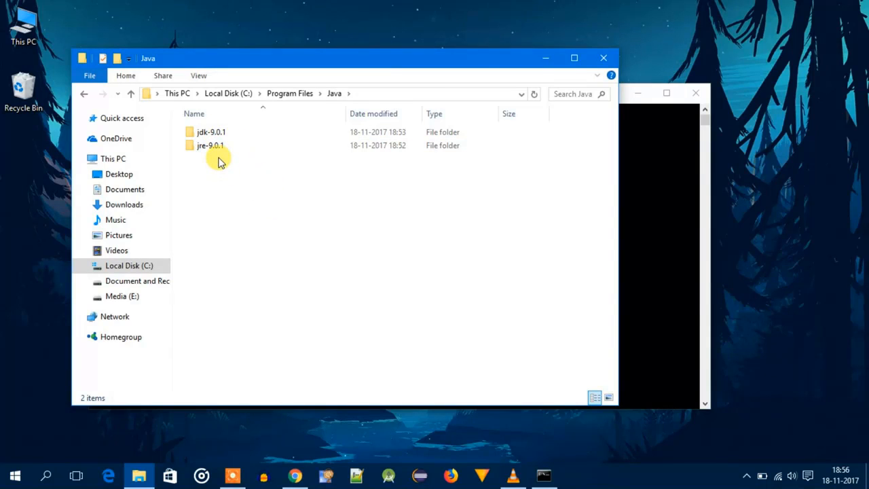
# - Open the bin folder inside jdk-9.0.1 and copy its path, C:\Program Files\Java\jdk-9.0.1\bin
pyautogui.click(204, 134)
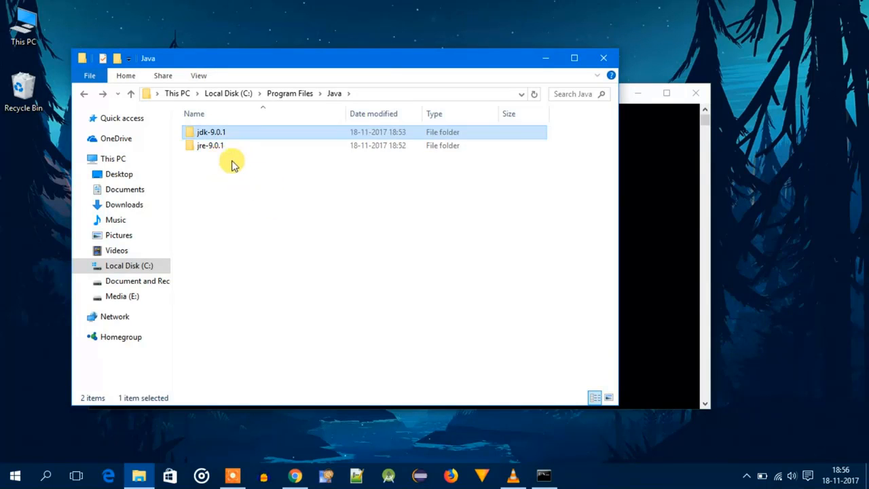
pyautogui.doubleClick(203, 133)
pyautogui.click(204, 134)
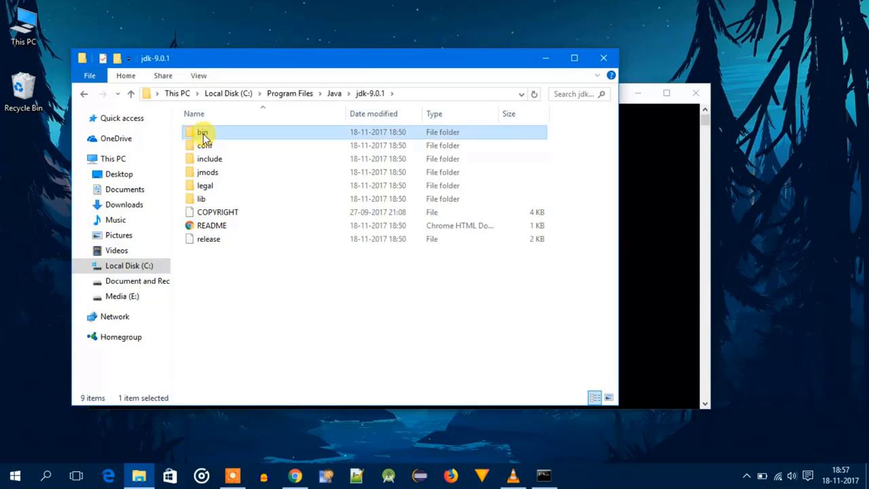
pyautogui.doubleClick(203, 135)
pyautogui.click(450, 95)
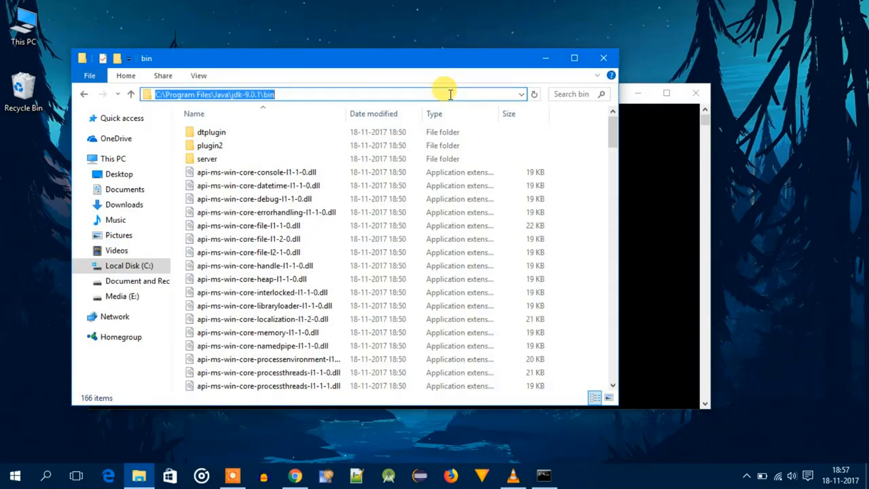
pyautogui.rightClick(272, 95)
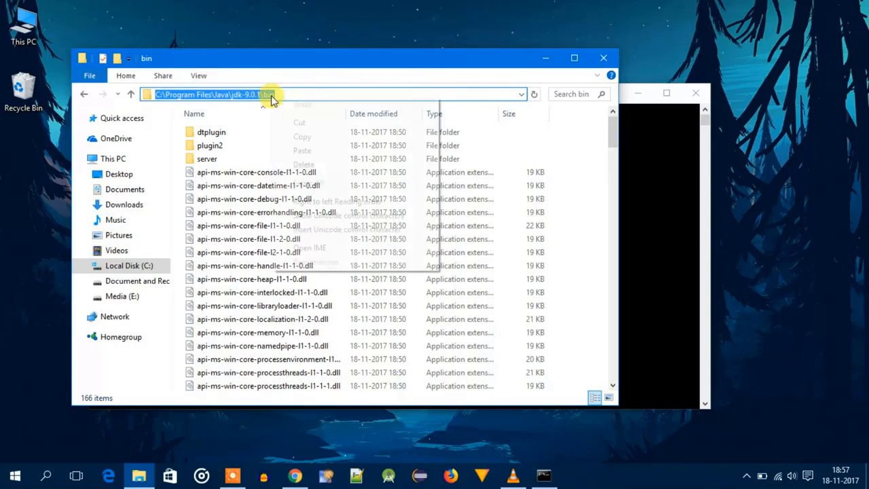
pyautogui.click(307, 140)
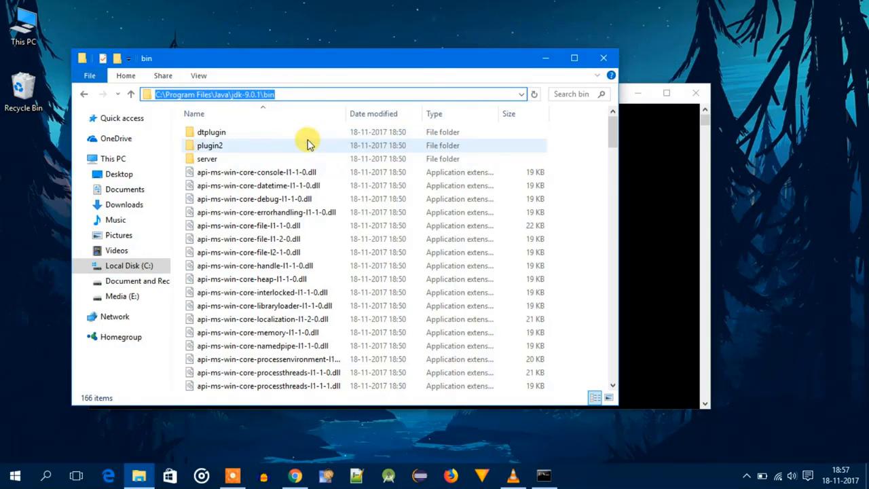
# - Find the Windows System settings and, through the advanced system settings' environment variables, open the system variable Path for editing
pyautogui.click(47, 477)
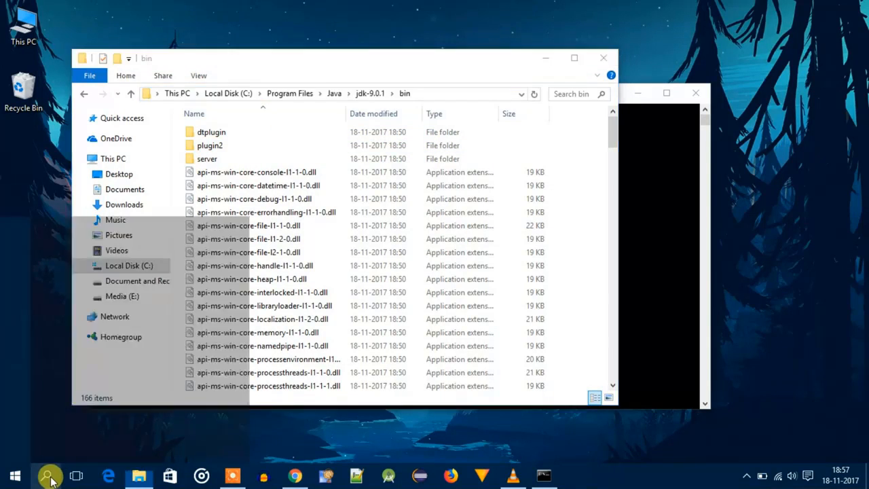
pyautogui.write('system')
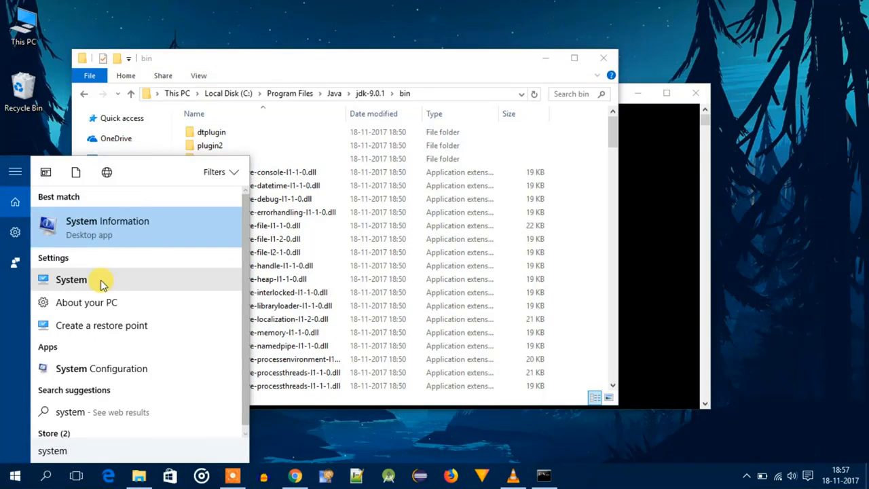
pyautogui.click(74, 285)
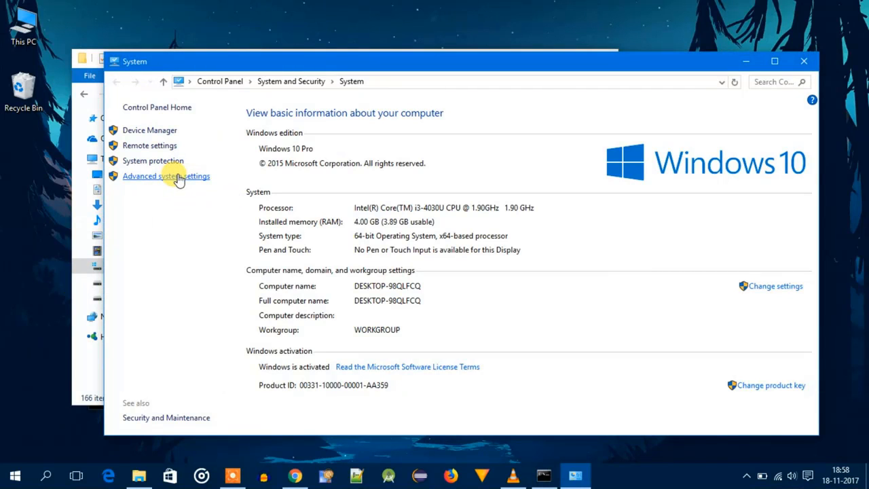
pyautogui.click(181, 177)
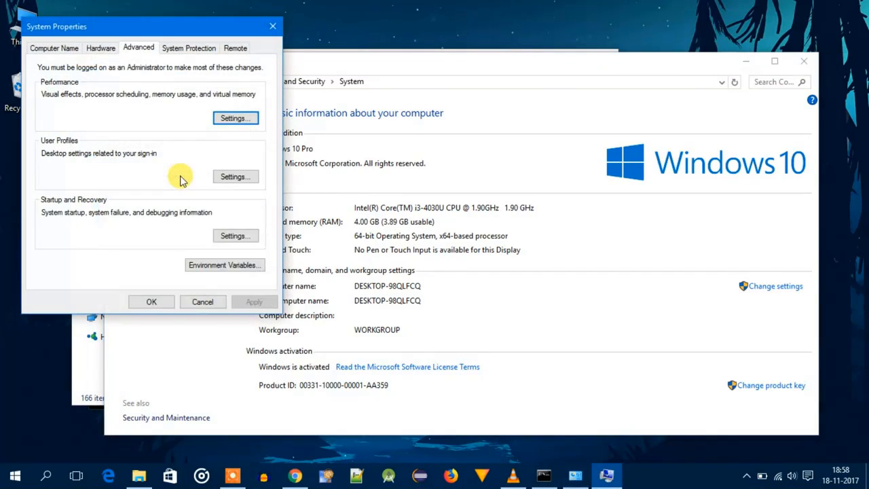
pyautogui.click(229, 266)
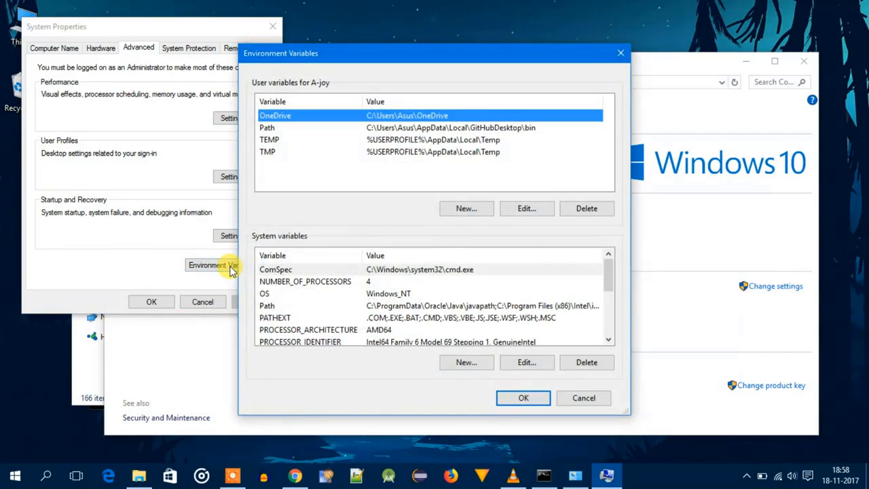
pyautogui.click(302, 307)
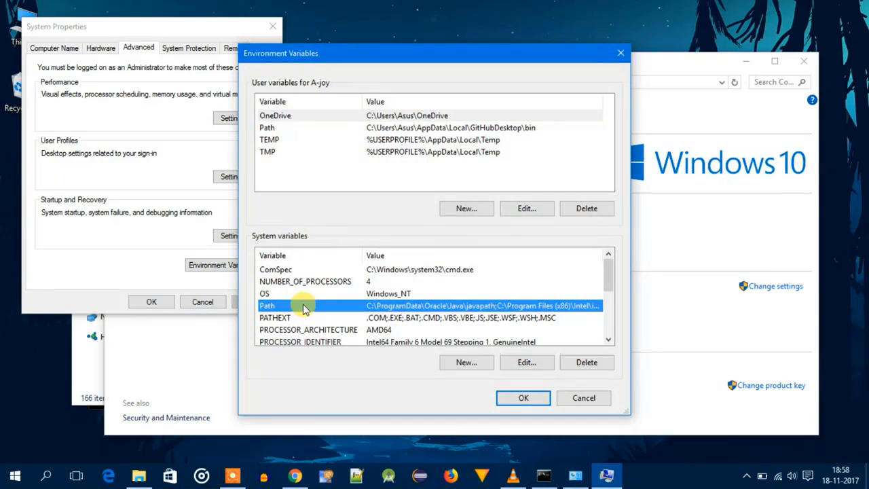
pyautogui.click(527, 362)
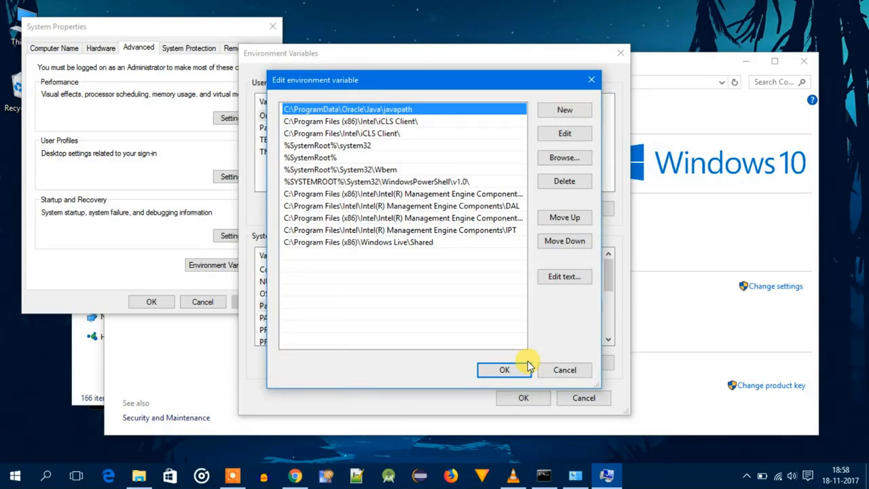
# - Add the copied path C:\Program Files\Java\jdk-9.0.1\bin as a new entry in the system Path variable and confirm the open settings dialogs
pyautogui.click(576, 111)
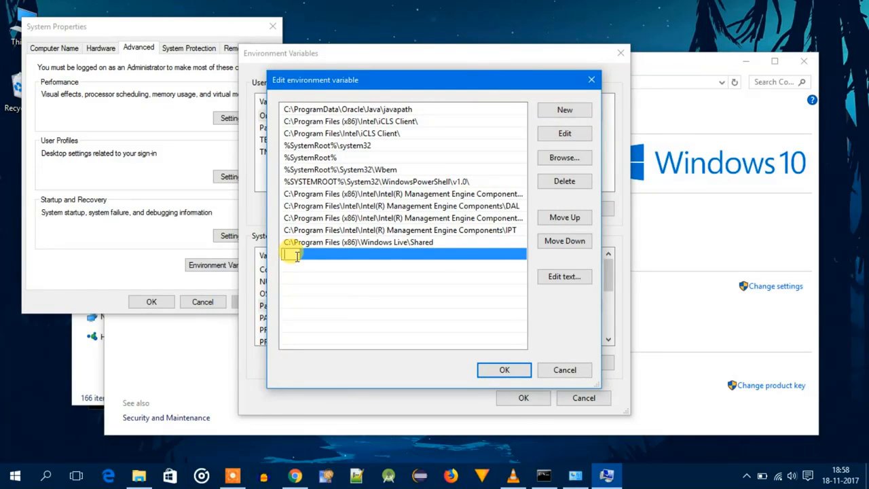
pyautogui.rightClick(297, 255)
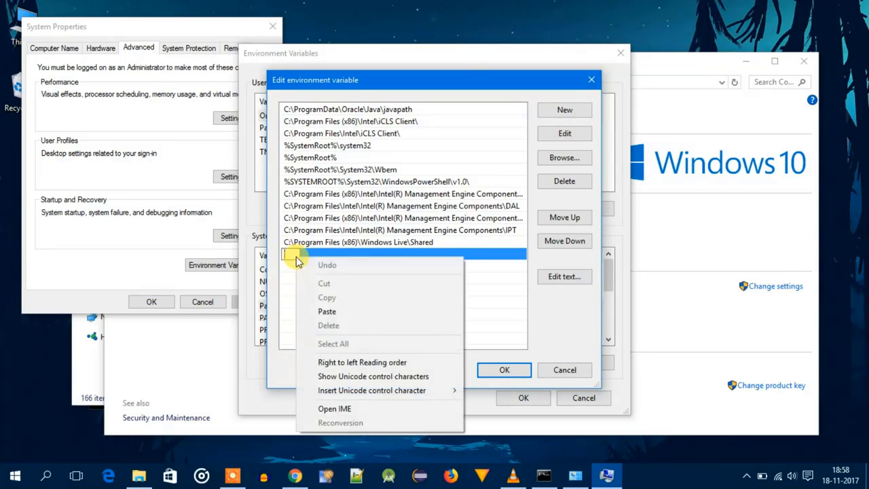
pyautogui.click(339, 310)
pyautogui.click(503, 369)
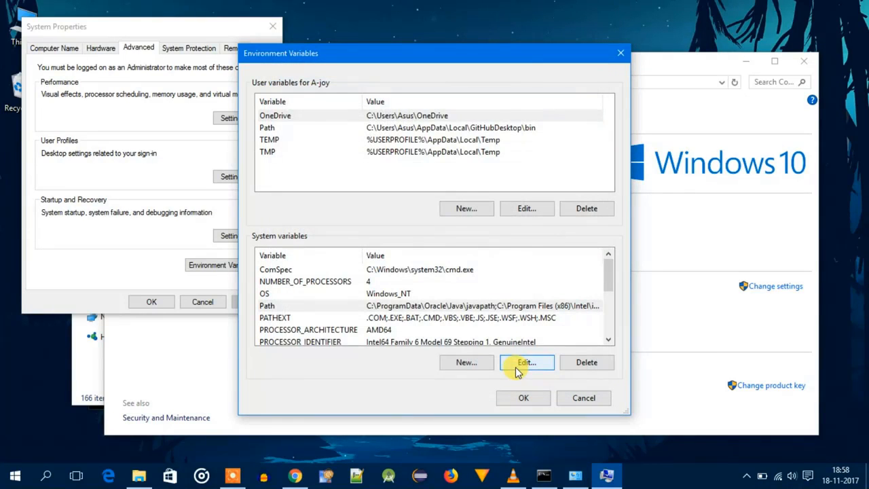
pyautogui.click(524, 399)
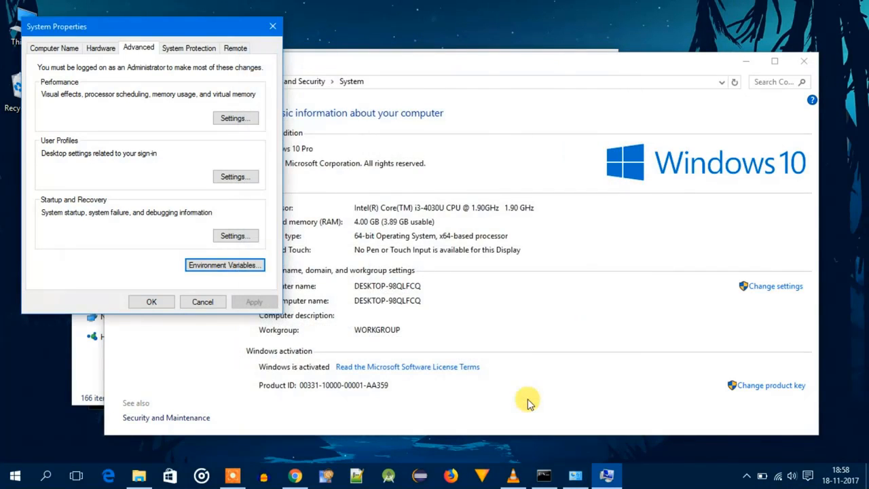
pyautogui.click(151, 302)
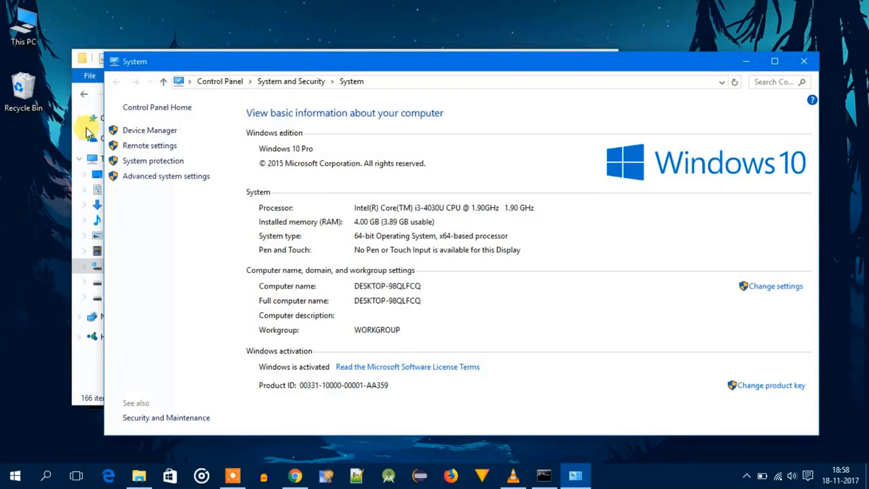
# - Switch to File Explorer, open the bin folder inside jre-9.0.1 and copy its path, C:\Program Files\Java\jre-9.0.1\bin
pyautogui.click(76, 108)
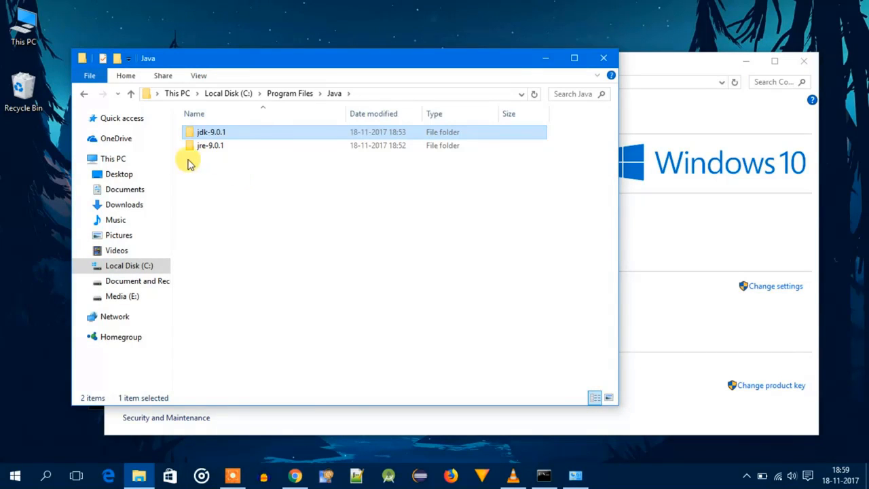
pyautogui.doubleClick(205, 147)
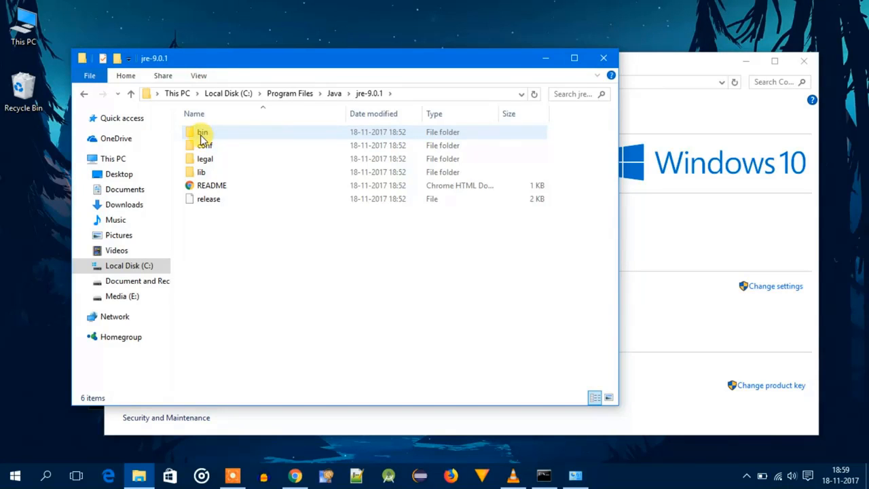
pyautogui.doubleClick(203, 136)
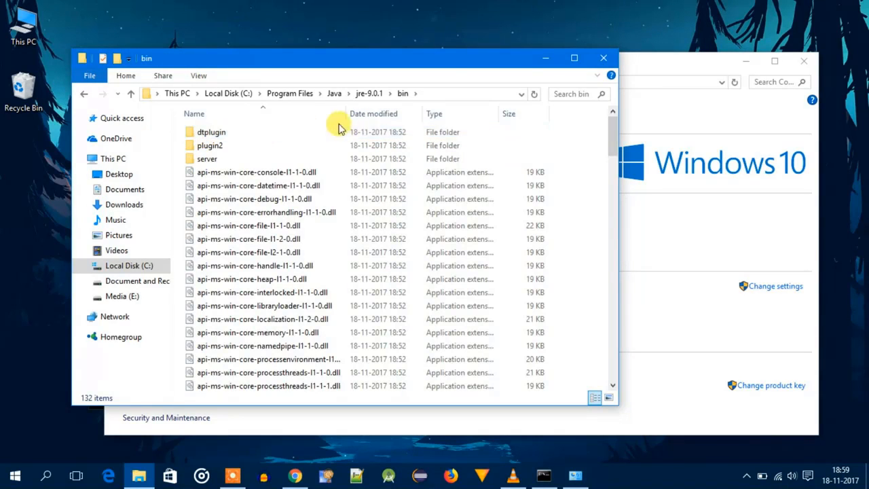
pyautogui.click(423, 93)
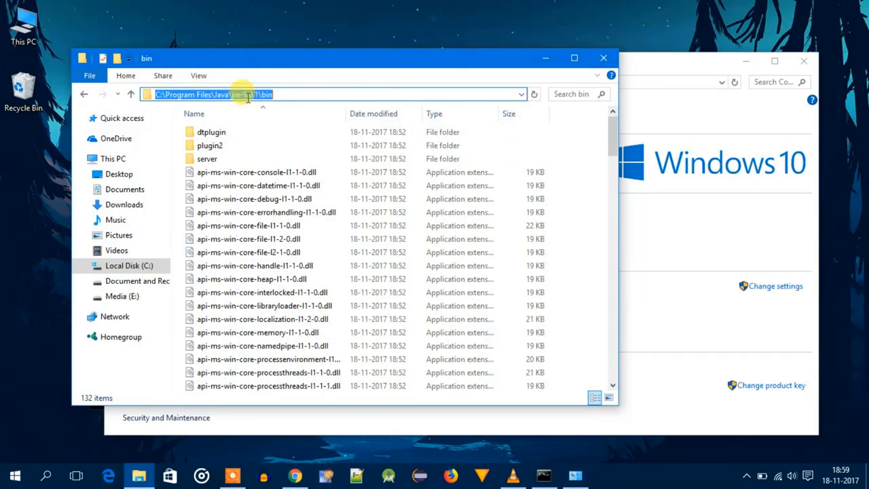
pyautogui.rightClick(264, 99)
pyautogui.click(278, 138)
# - Return to the advanced system settings, add C:\Program Files\Java\jre-9.0.1\bin to the system variable Path, and reopen Path to check its entries
pyautogui.click(635, 112)
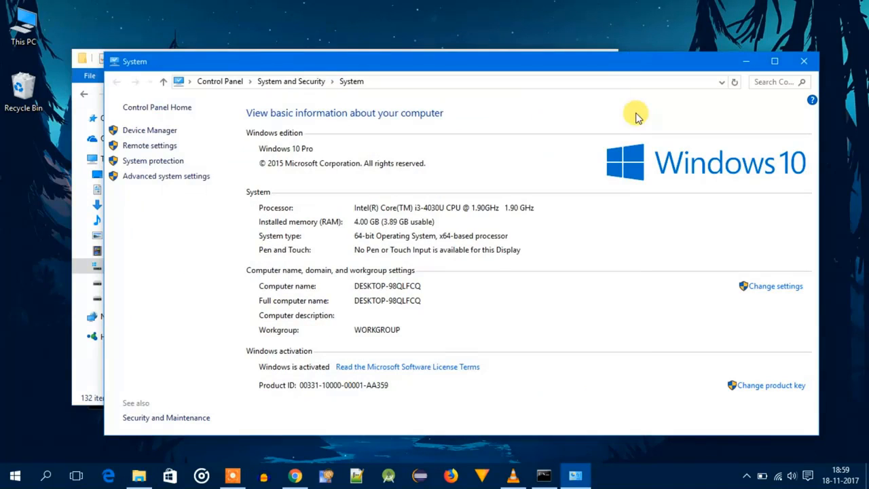
pyautogui.click(188, 177)
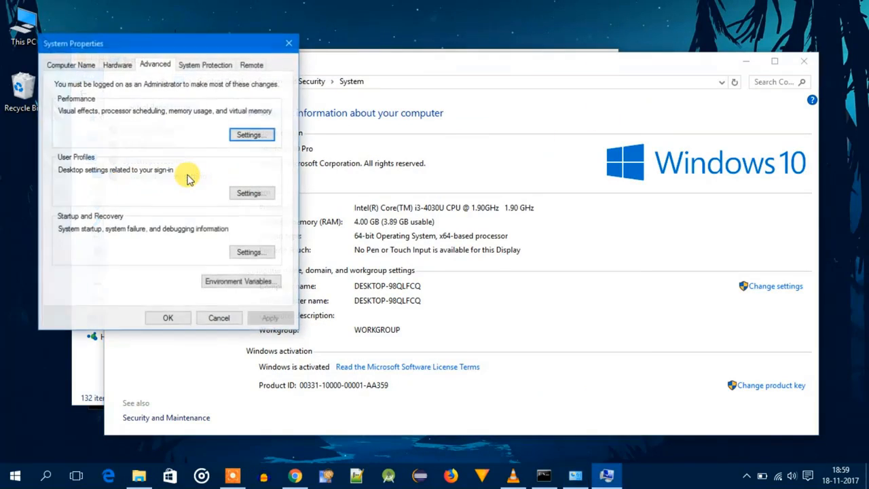
pyautogui.click(224, 283)
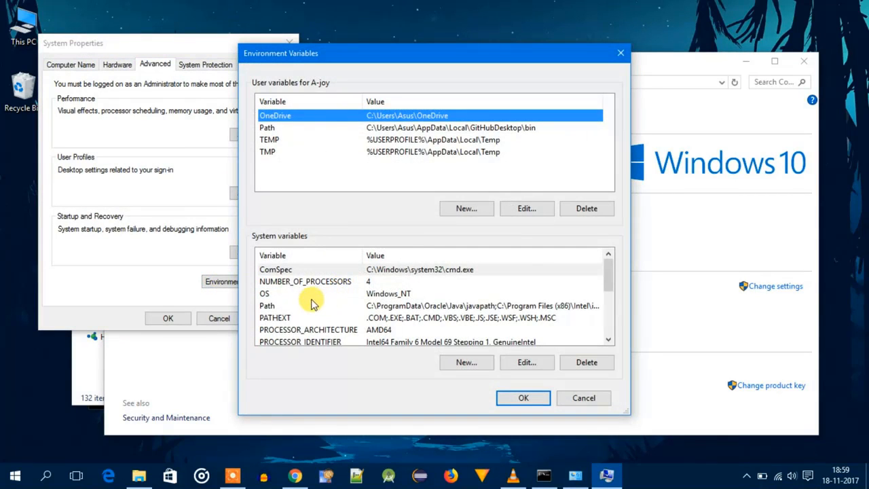
pyautogui.click(314, 309)
pyautogui.click(522, 362)
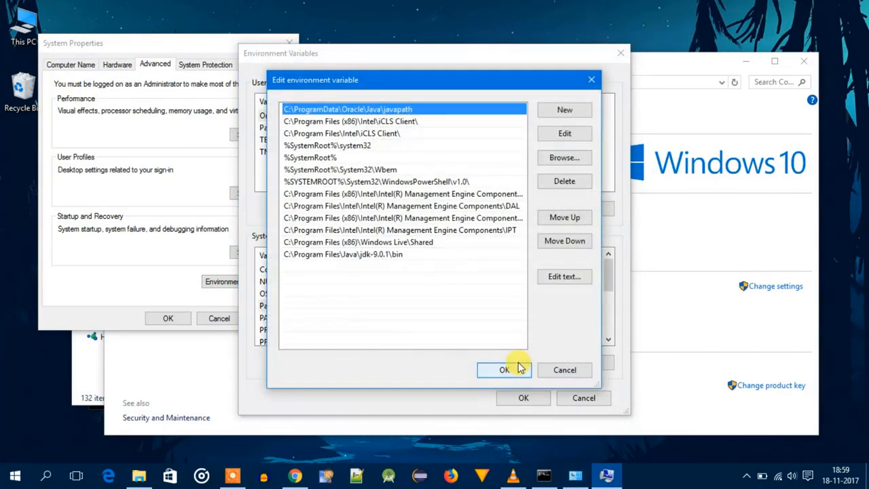
pyautogui.click(555, 112)
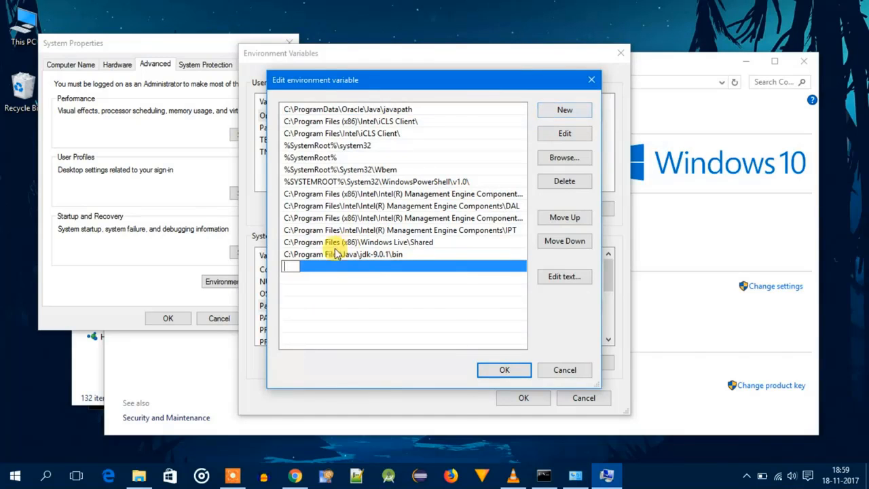
pyautogui.rightClick(293, 264)
pyautogui.click(323, 316)
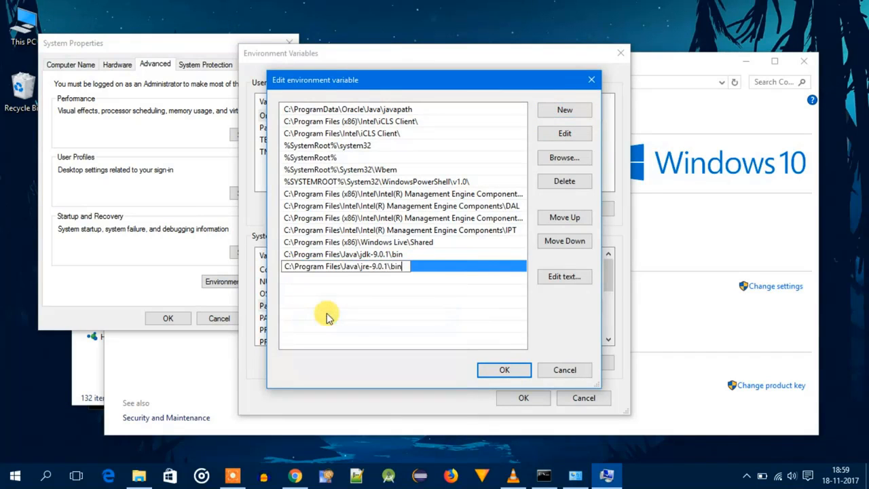
pyautogui.click(513, 375)
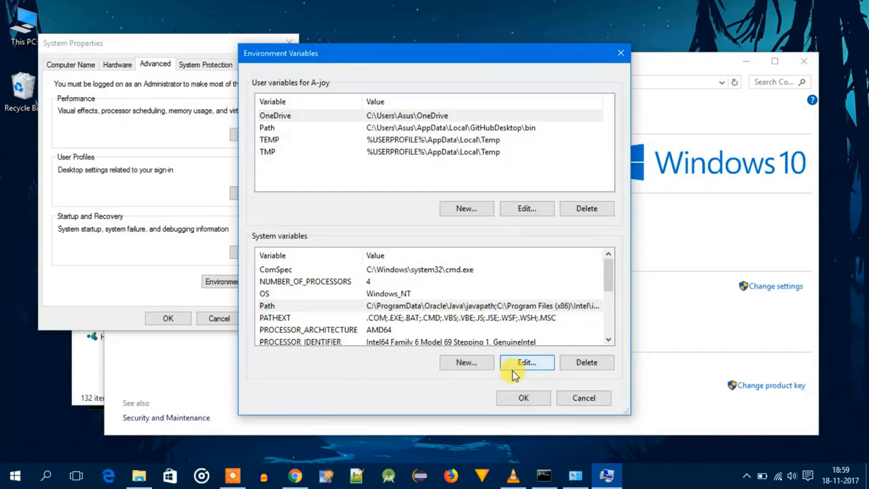
pyautogui.click(515, 359)
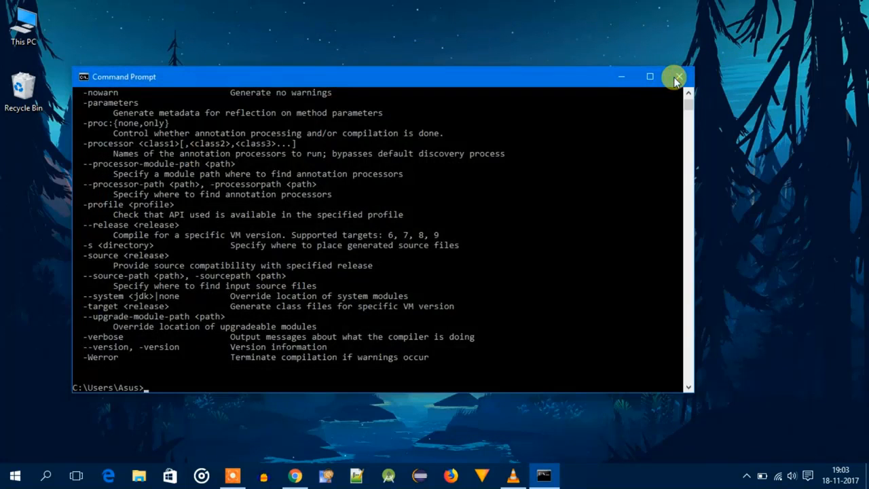
pyautogui.click(673, 75)
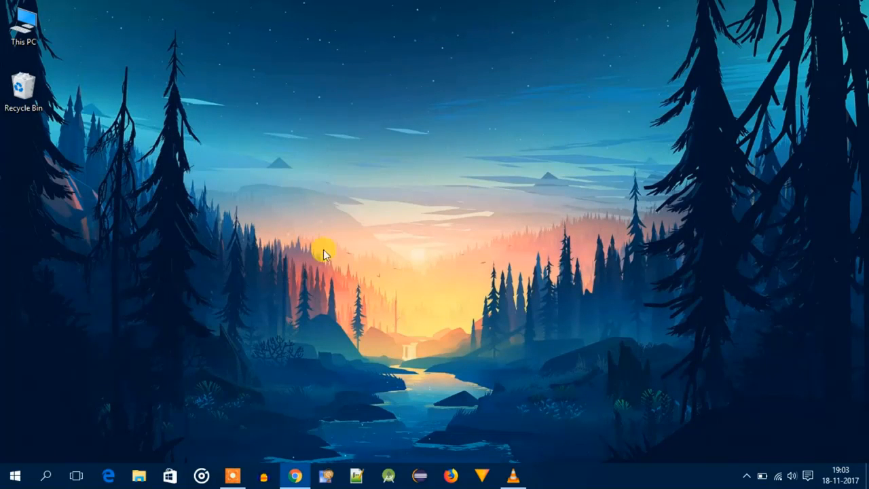
# - Open a fresh Command Prompt, run "javac" to test the Java compiler, and review its output from the beginning
pyautogui.click(42, 477)
pyautogui.write('cmd')
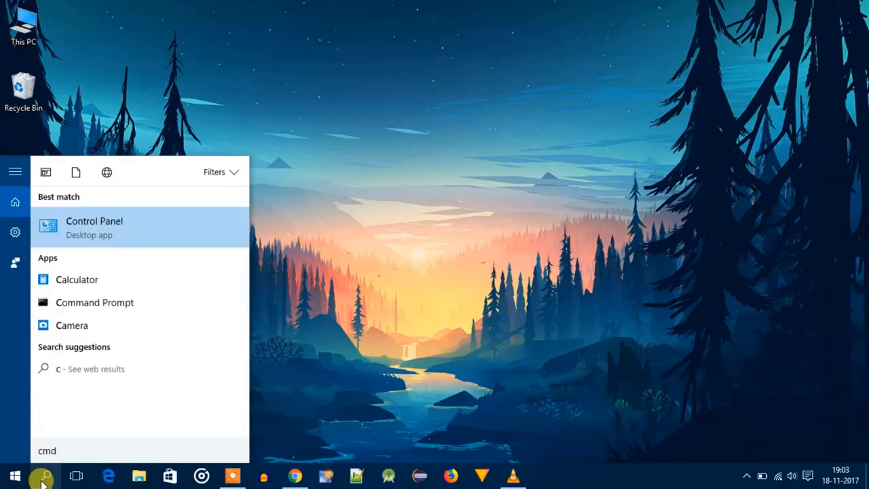
pyautogui.press('Return')
pyautogui.write('ja')
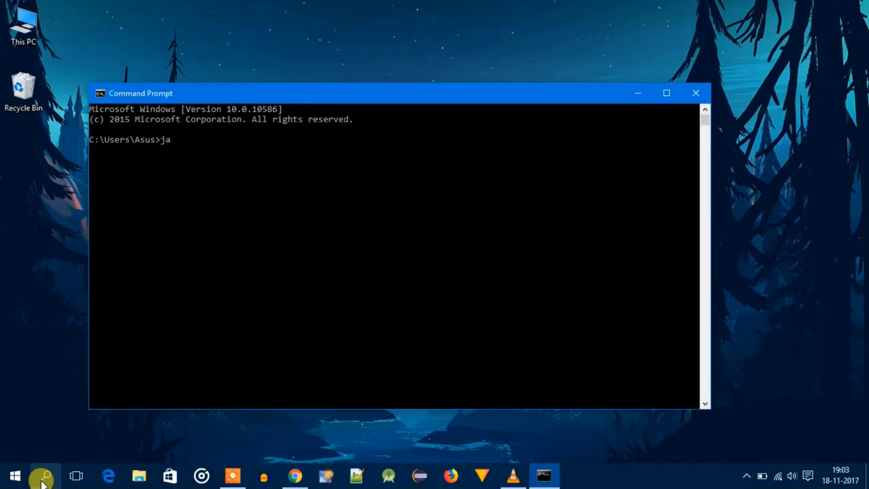
pyautogui.write('vac')
pyautogui.press('Return')
pyautogui.scroll(7, 411, 372)
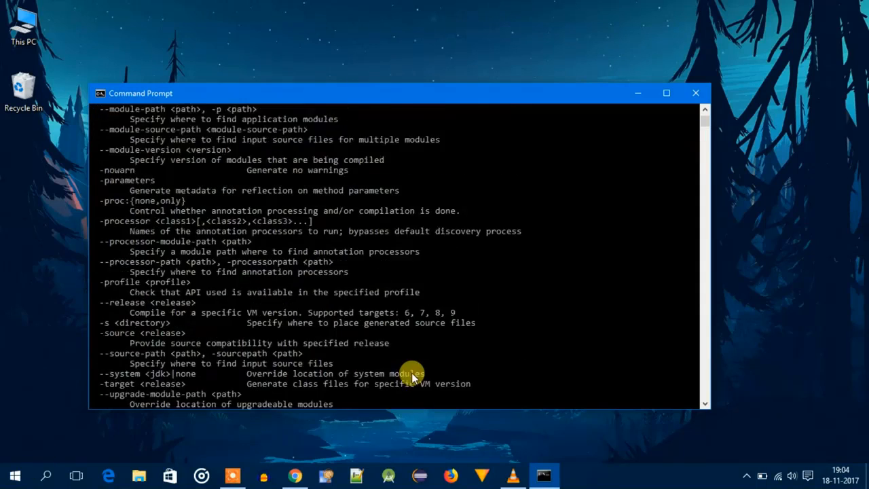
pyautogui.scroll(7, 411, 373)
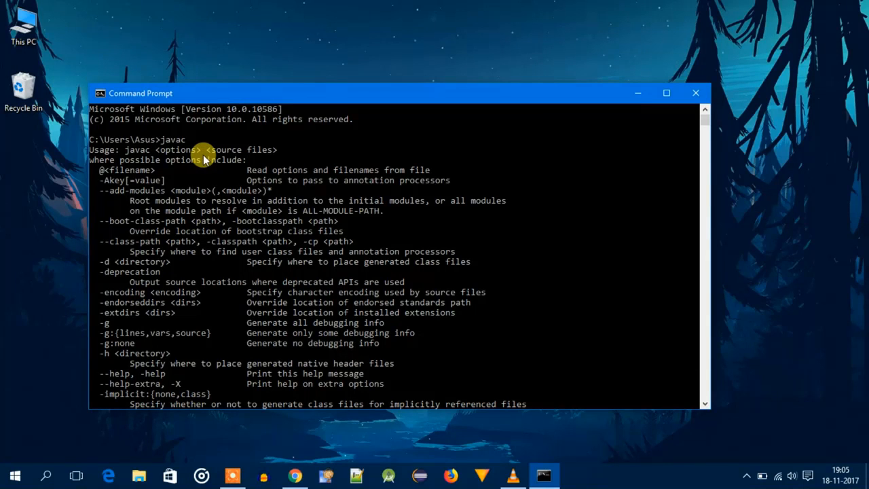
# - Switch to Chrome, search Google for "eclipse oxygen" and open the Eclipse Oxygen result on eclipse.org
pyautogui.write('eclipse o')
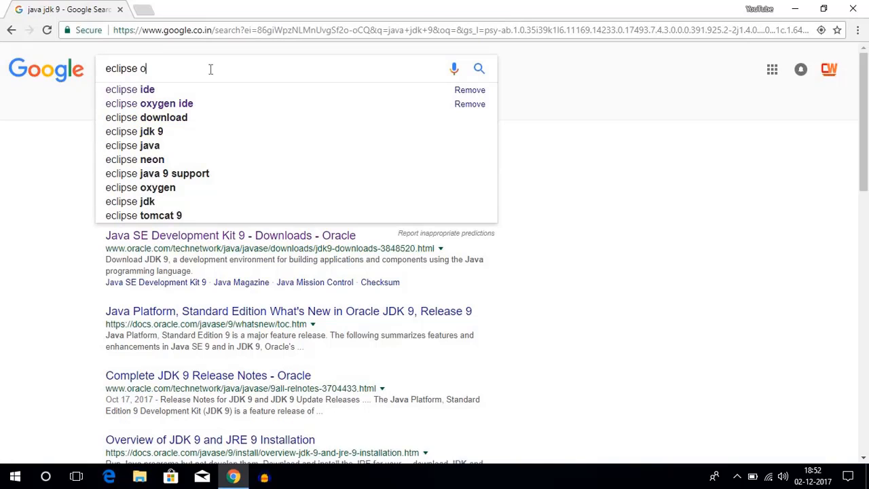
pyautogui.write('xygen')
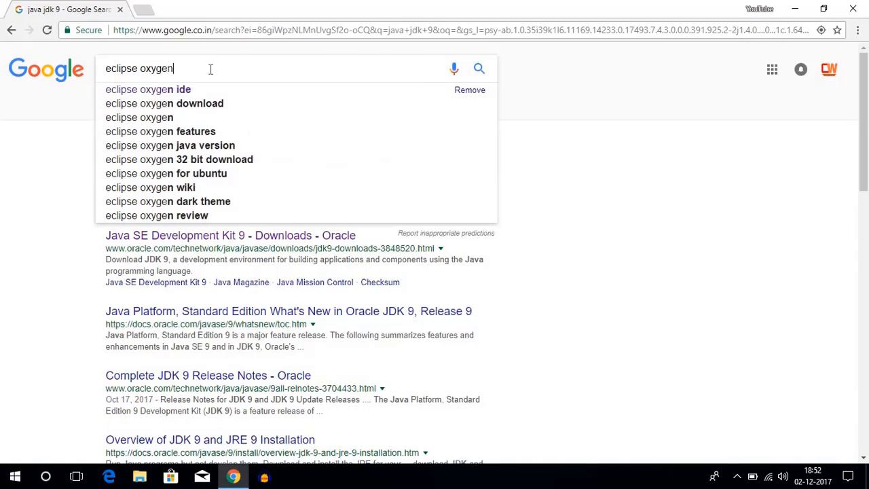
pyautogui.press('Return')
pyautogui.scroll(-2, 158, 149)
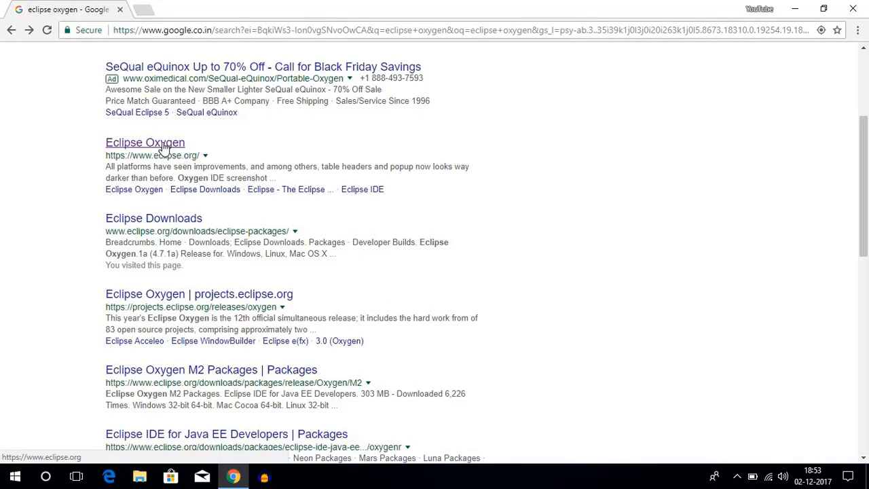
pyautogui.click(163, 146)
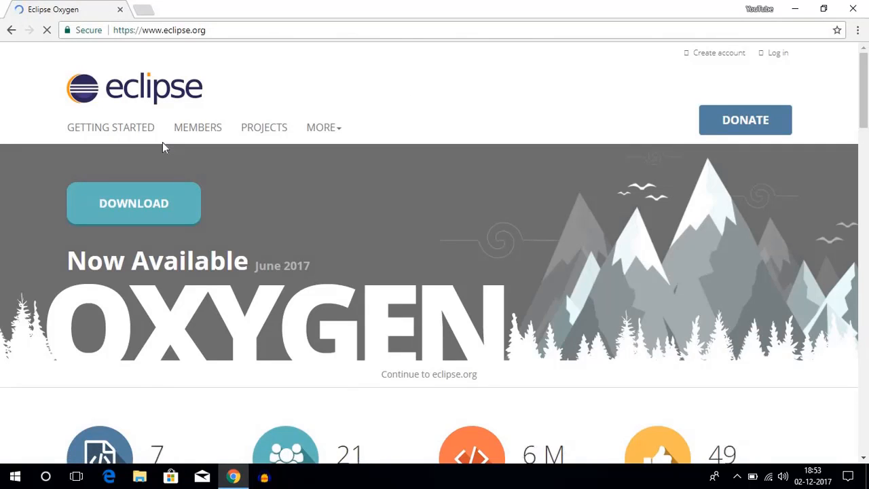
pyautogui.write('e')
pyautogui.write('clipse oxyg')
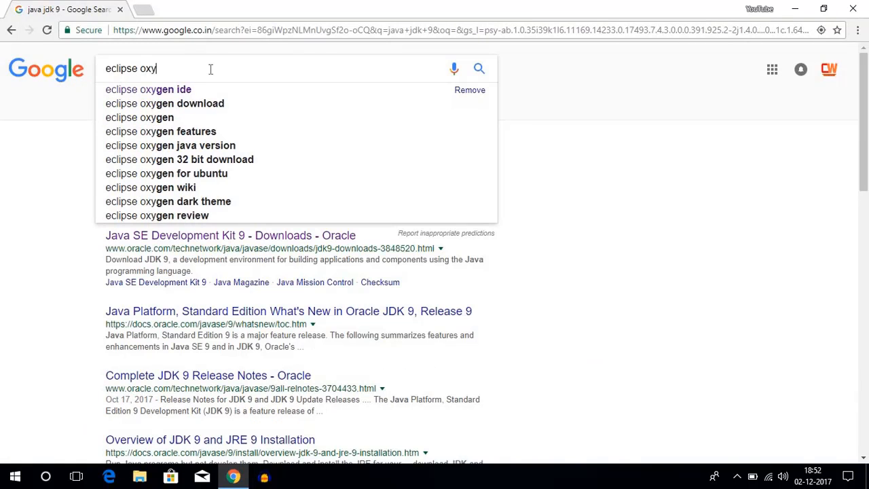
pyautogui.write('e')
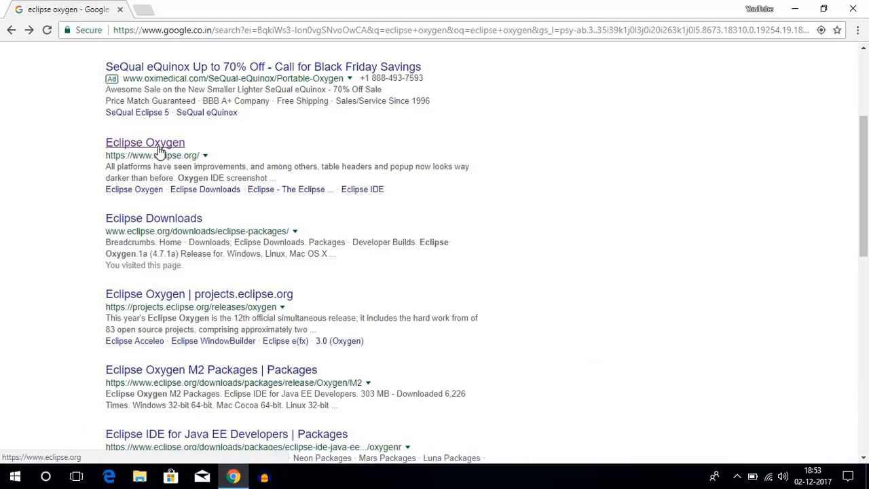
pyautogui.click(163, 144)
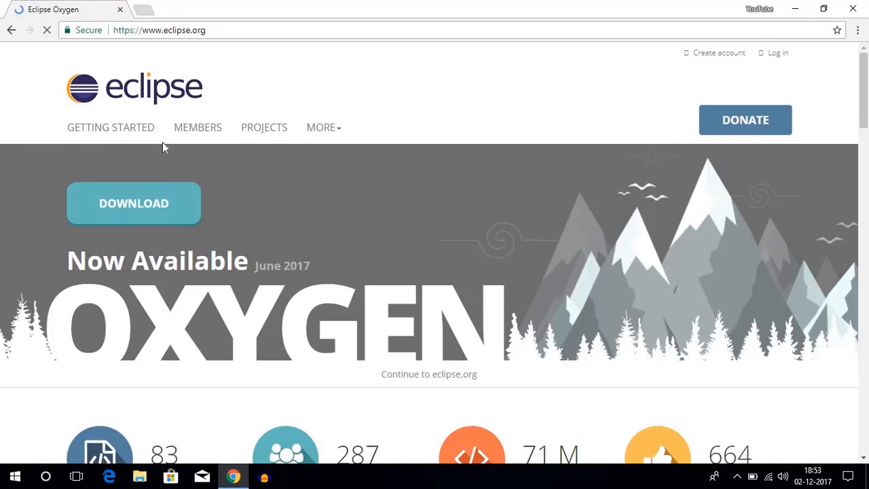
# - Download the Eclipse Oxygen installer eclipse-inst-win64.exe, launch it and minimize the browser
pyautogui.click(142, 204)
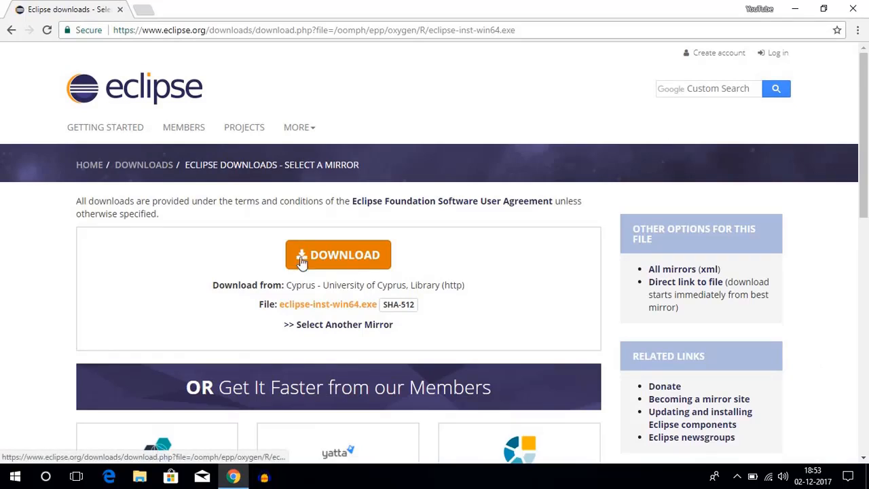
pyautogui.click(333, 263)
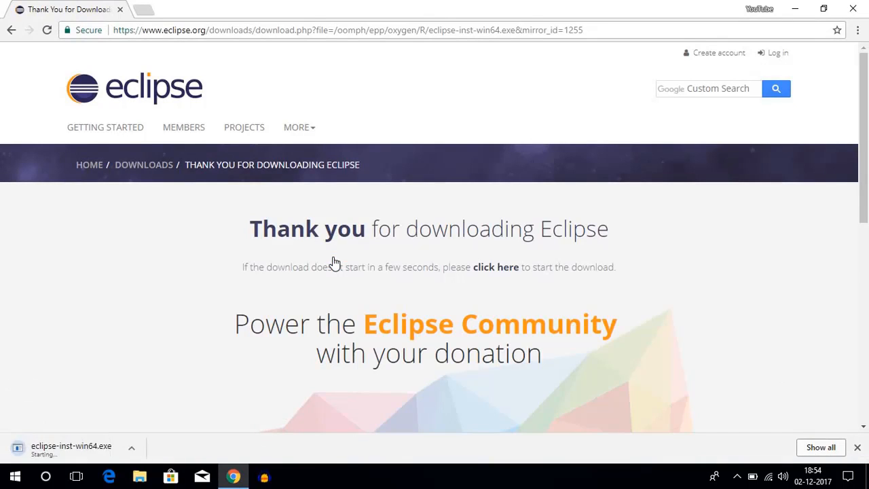
pyautogui.click(109, 445)
pyautogui.click(794, 9)
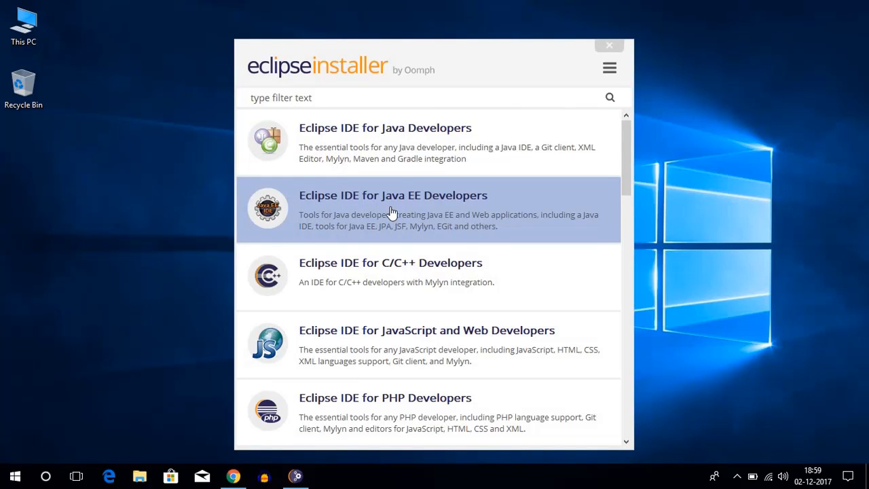
# - Choose Eclipse IDE for Java Developers from the package list, install it with the preset options, and accept the software user agreement
pyautogui.scroll(-1, 392, 213)
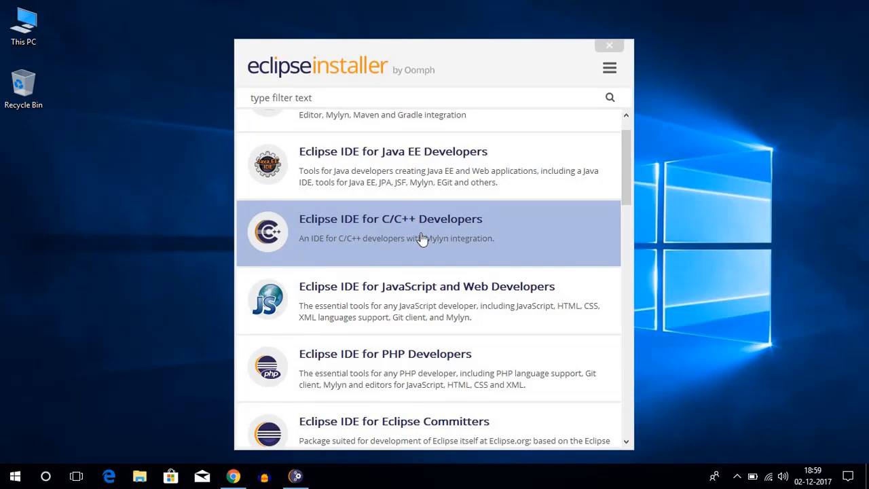
pyautogui.scroll(1, 420, 237)
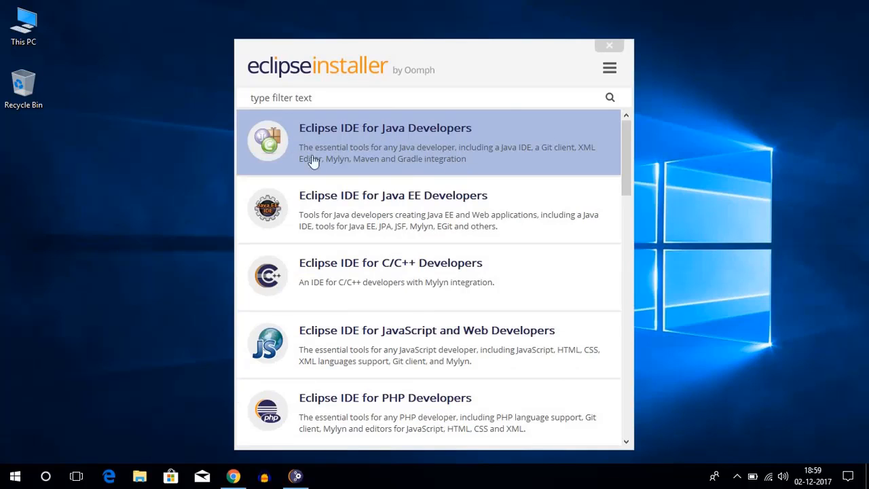
pyautogui.scroll(-1, 392, 213)
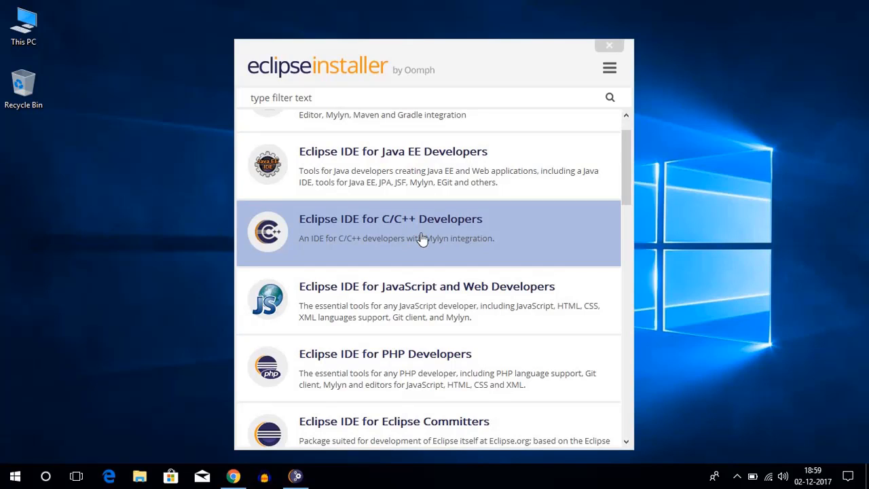
pyautogui.scroll(1, 421, 237)
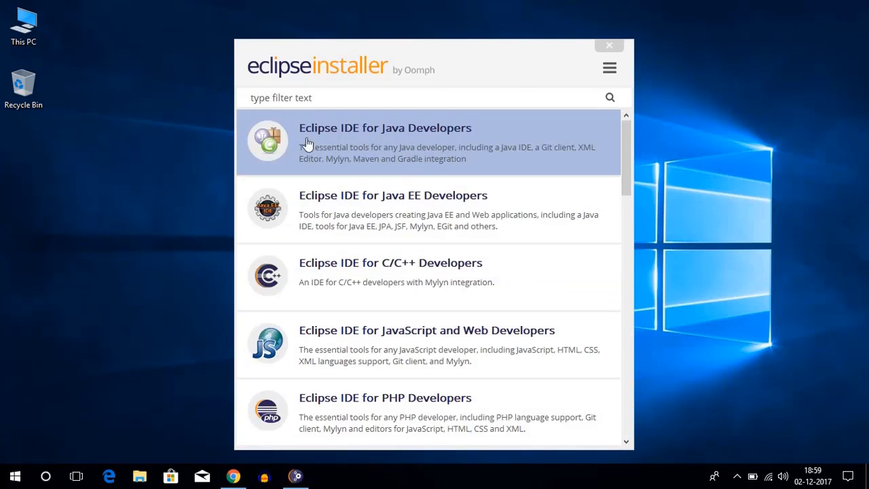
pyautogui.scroll(-1, 391, 212)
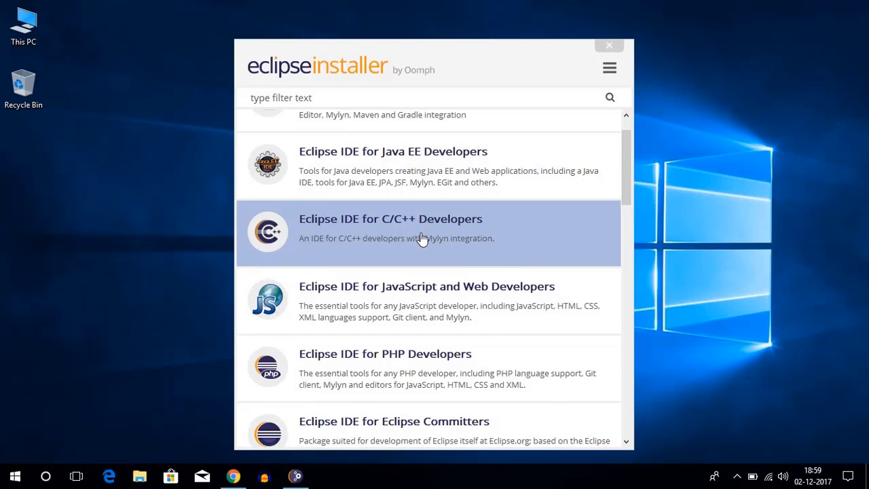
pyautogui.scroll(1, 421, 237)
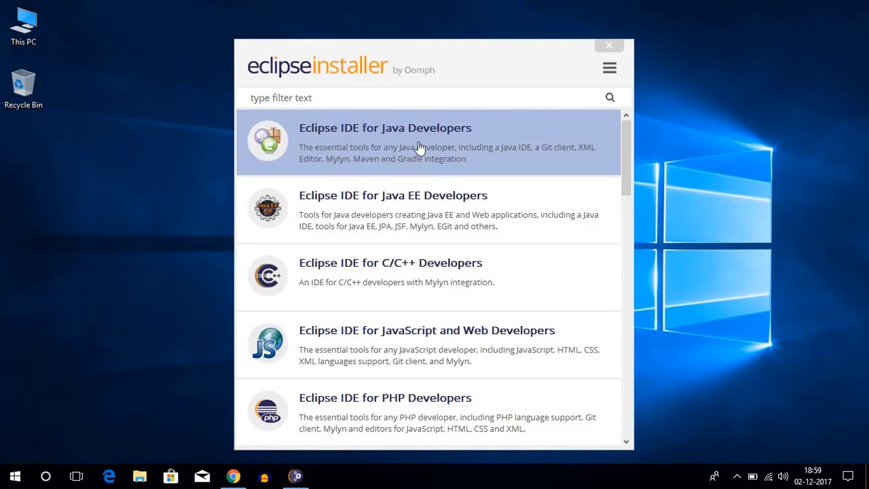
pyautogui.click(394, 145)
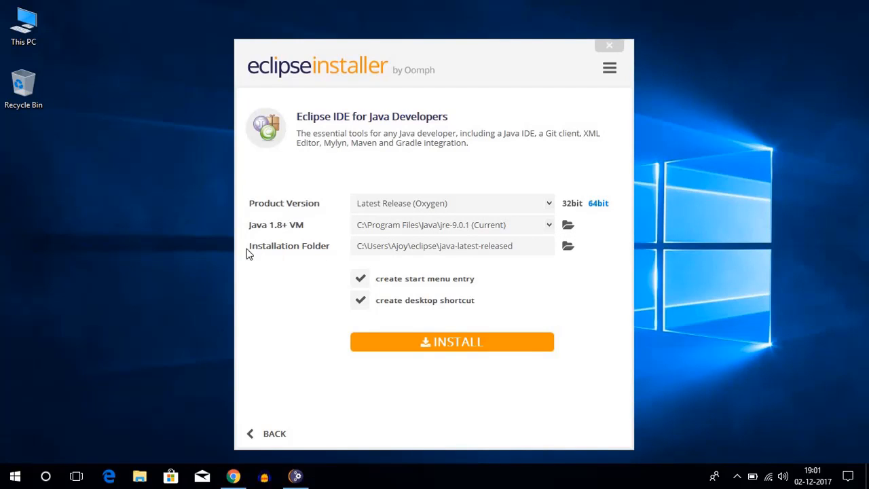
pyautogui.click(444, 345)
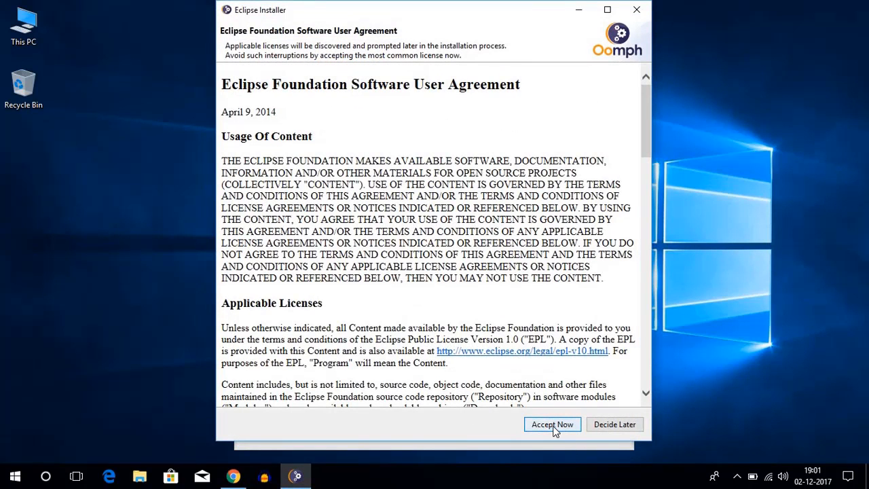
pyautogui.click(553, 424)
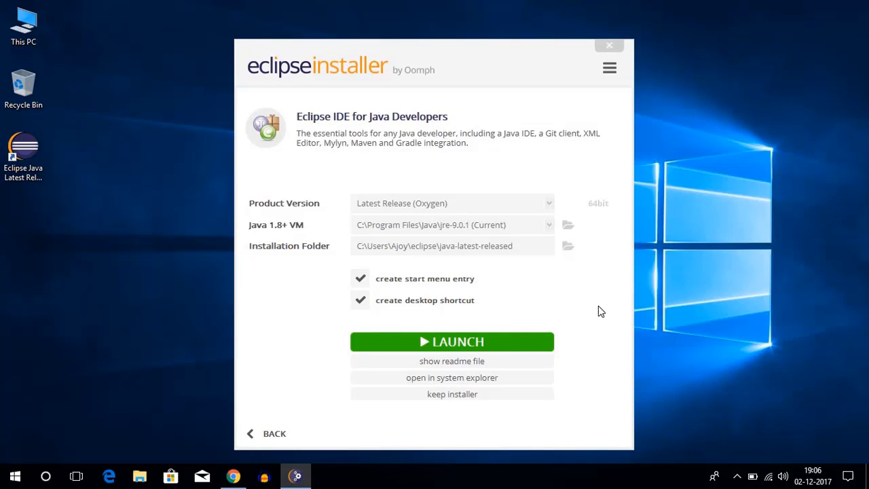
# - Launch the installed Eclipse with the default eclipse-workspace directory, maximize its window and close the Welcome page
pyautogui.click(472, 346)
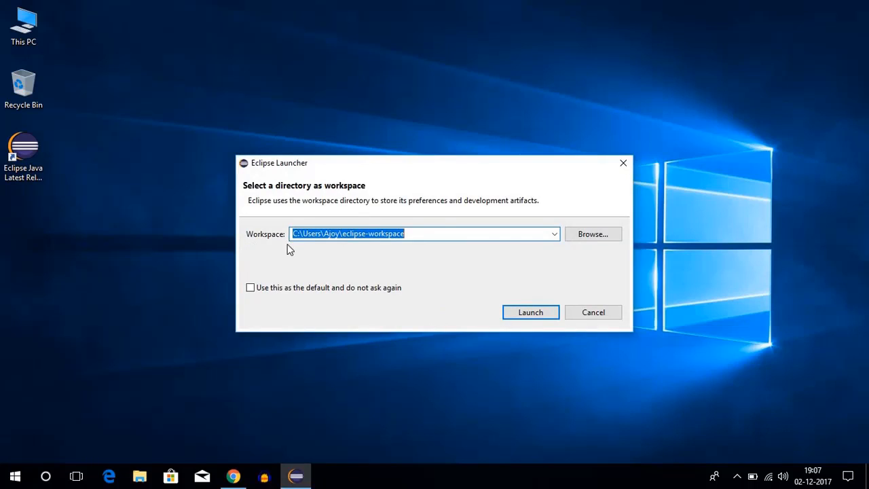
pyautogui.click(589, 235)
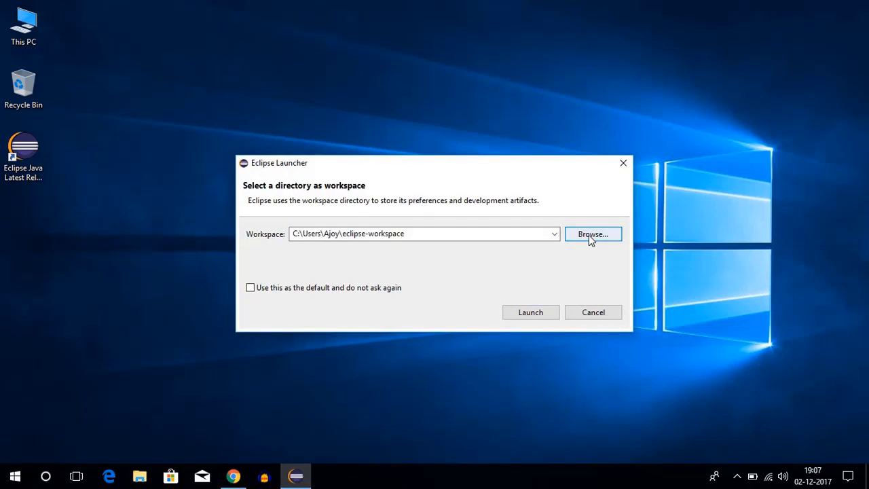
pyautogui.click(525, 137)
pyautogui.click(533, 313)
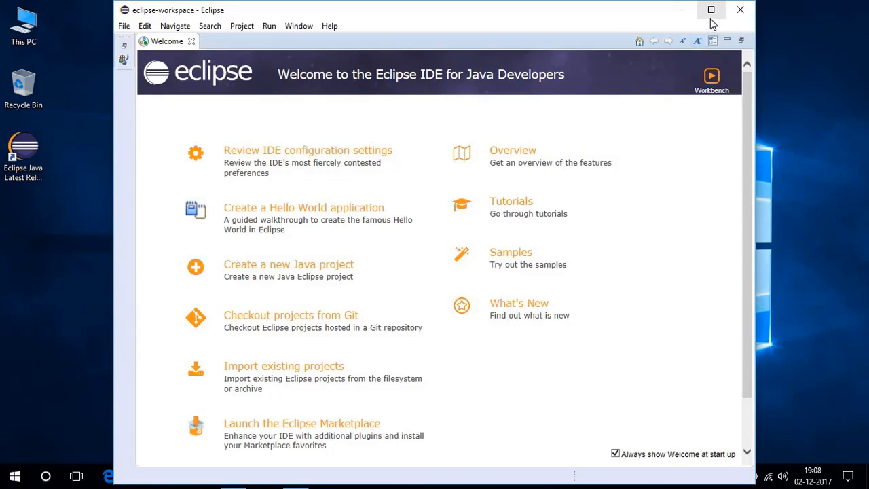
pyautogui.click(711, 9)
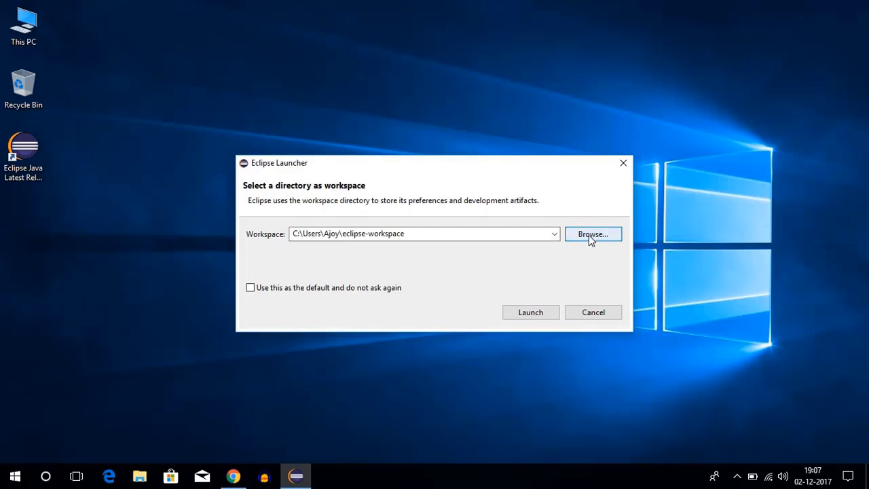
pyautogui.click(589, 235)
pyautogui.click(524, 139)
pyautogui.click(534, 318)
pyautogui.click(534, 314)
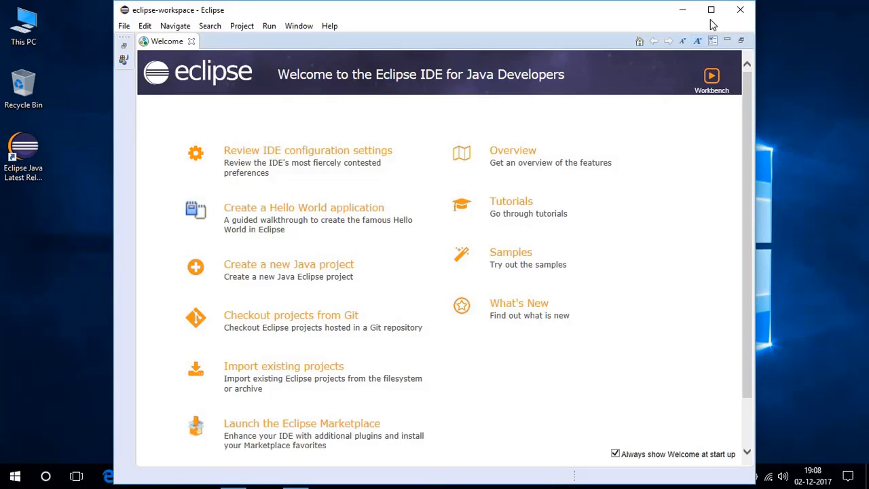
pyautogui.click(711, 11)
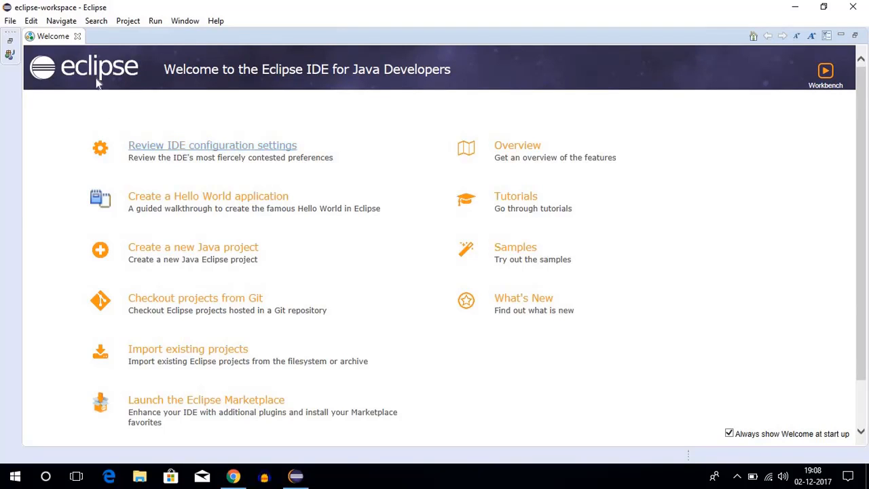
pyautogui.click(78, 36)
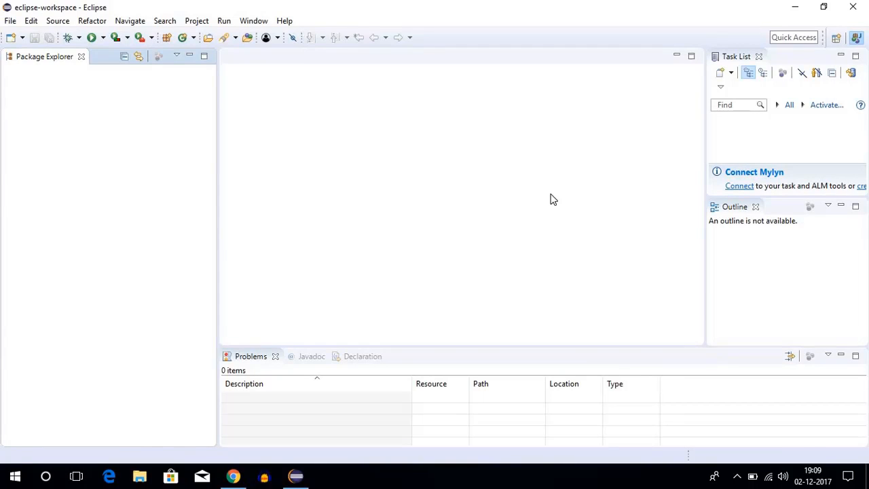
# - Create a new Java project named Demo in the default location with the JavaSE-9 execution environment
pyautogui.click(8, 21)
pyautogui.moveTo(28, 36)
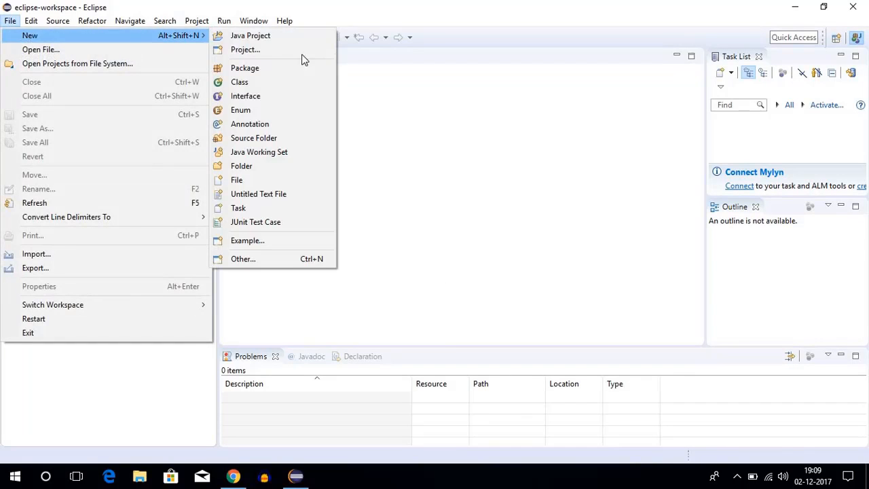
pyautogui.click(249, 38)
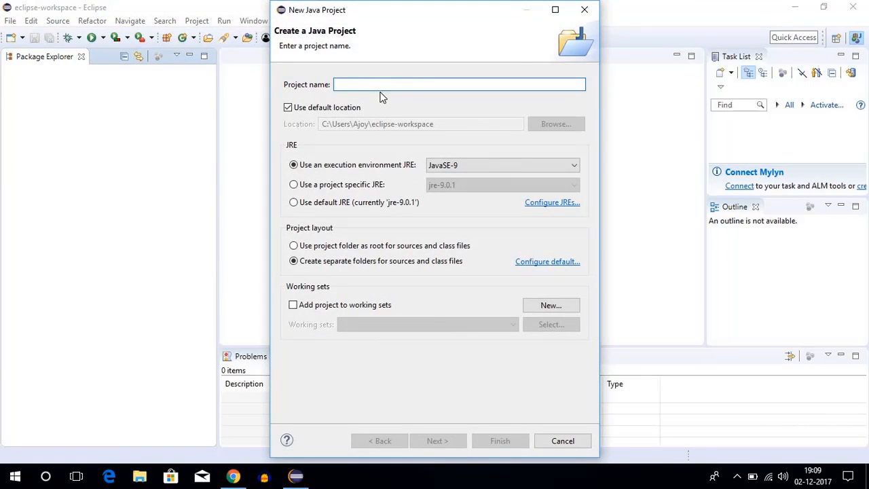
pyautogui.write('Demo')
pyautogui.click(438, 441)
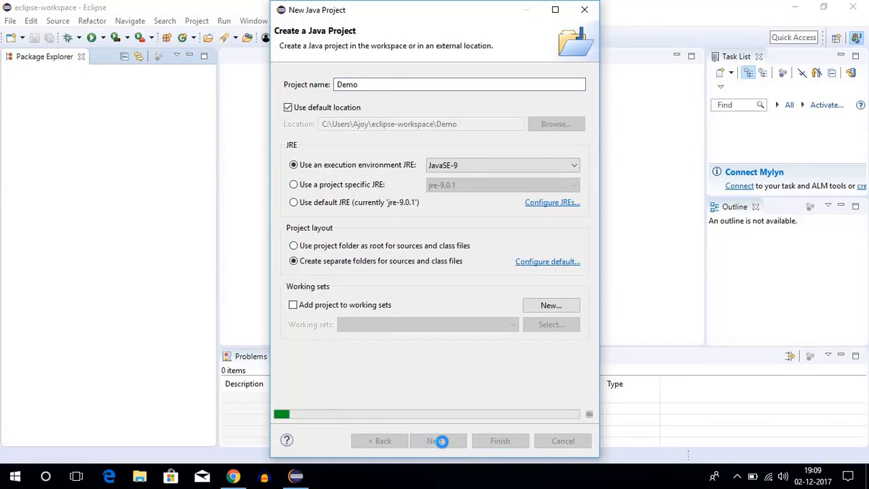
pyautogui.click(500, 441)
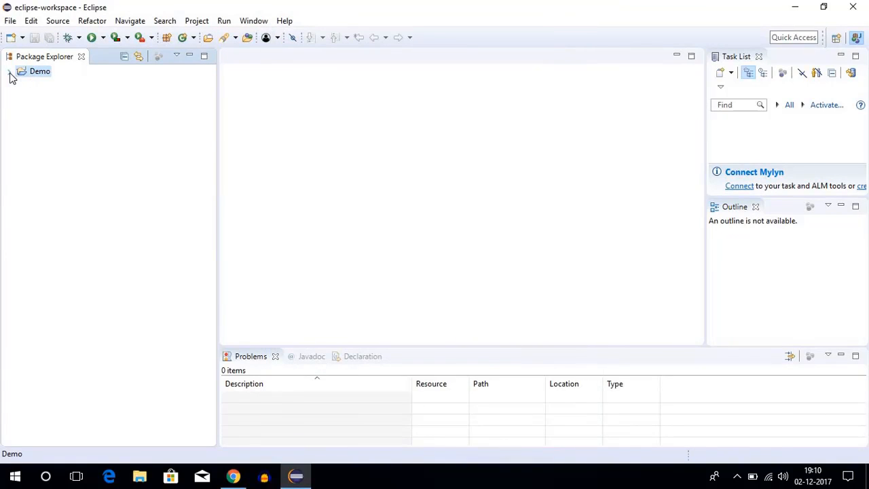
# - Create a public class named Test in the Demo project's src folder, including the public static void main method stub
pyautogui.click(10, 74)
pyautogui.click(39, 99)
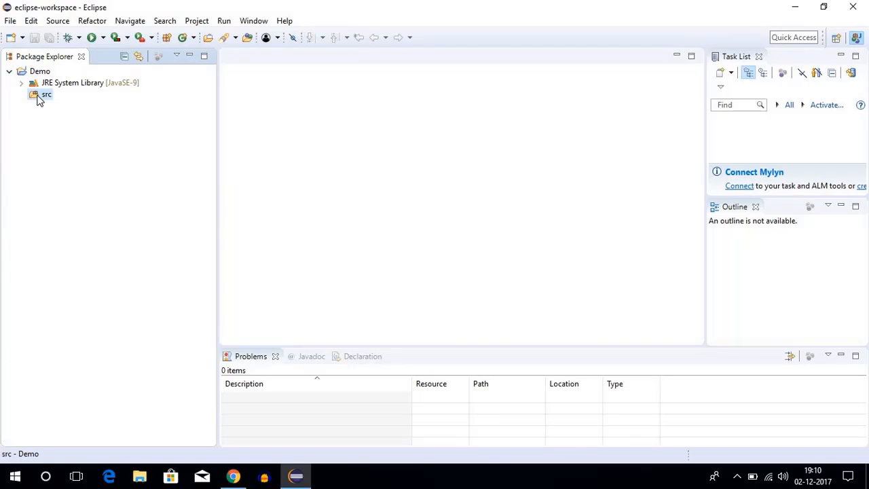
pyautogui.rightClick(38, 98)
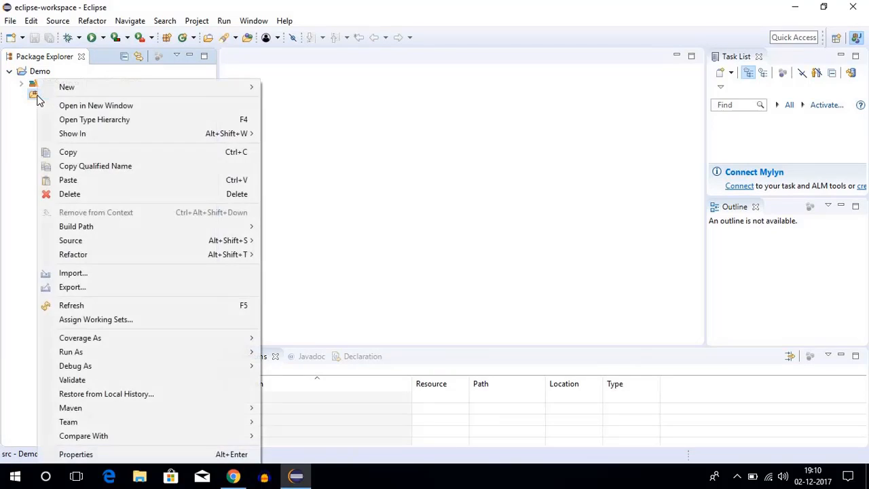
pyautogui.moveTo(55, 89)
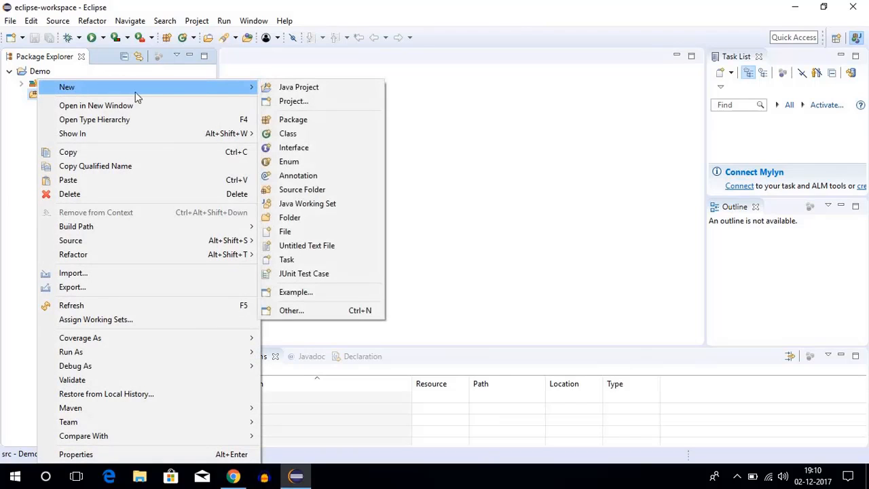
pyautogui.click(285, 134)
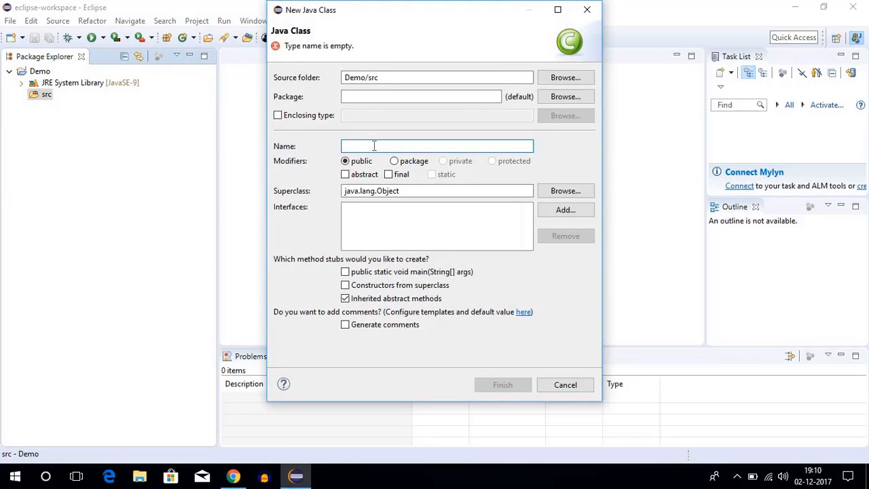
pyautogui.write('Test')
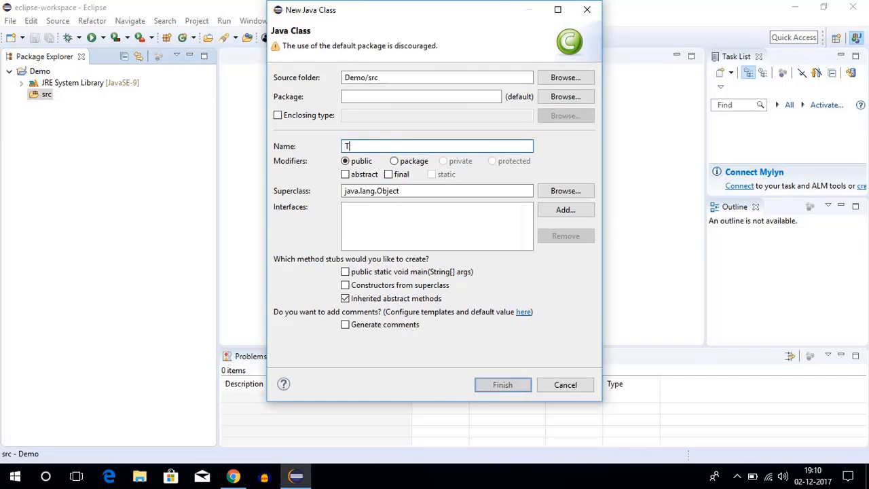
pyautogui.click(345, 272)
pyautogui.click(495, 386)
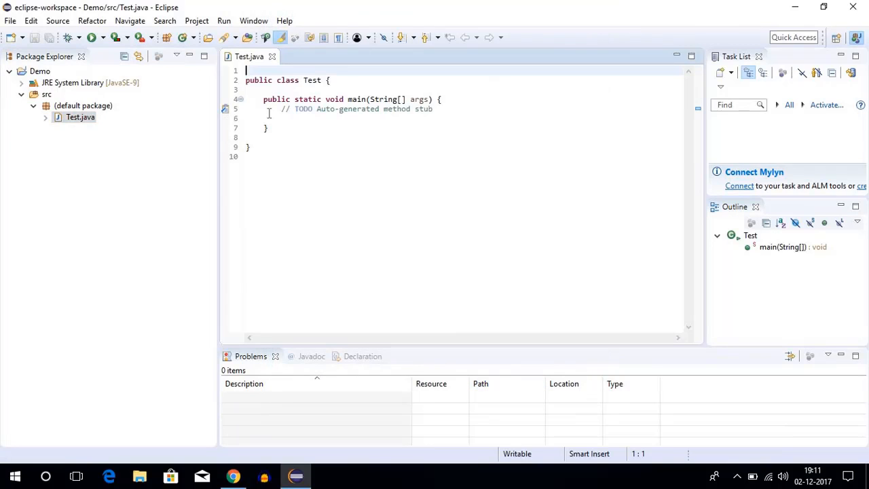
# - Add the statement System.out.println("welcome to eclipse oxygen"); on line 6 inside the main method of Test.java
pyautogui.click(442, 117)
pyautogui.press('Tab')
pyautogui.press('Tab')
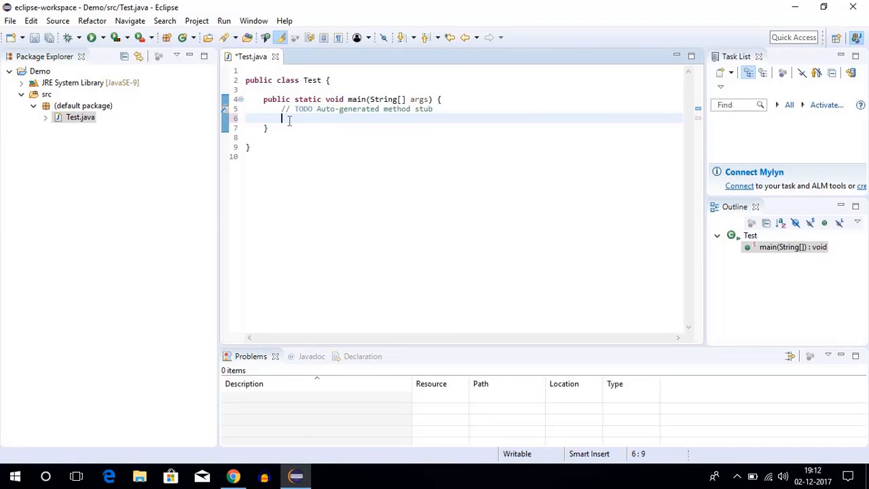
pyautogui.write('System.out')
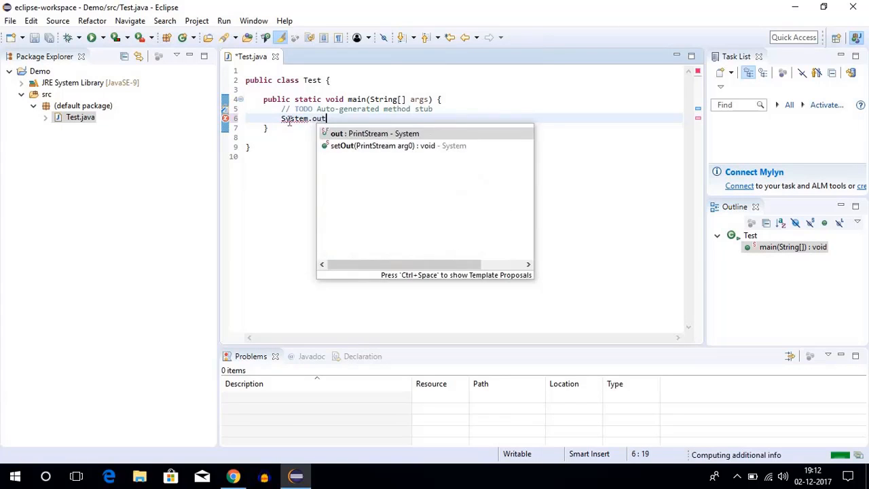
pyautogui.write('.prin')
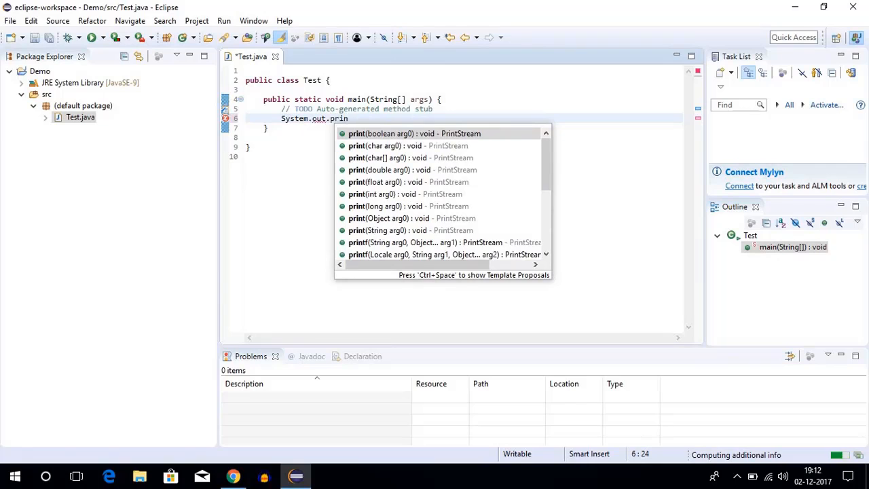
pyautogui.write('tln("w')
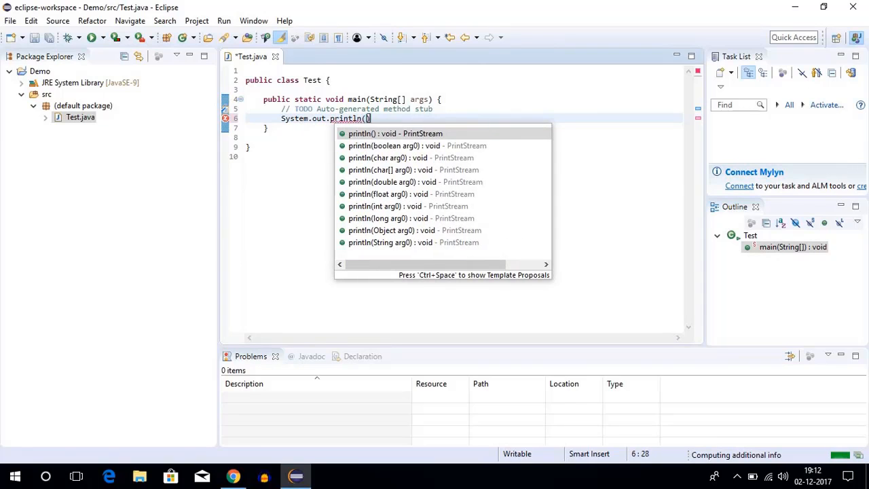
pyautogui.write('elcome to')
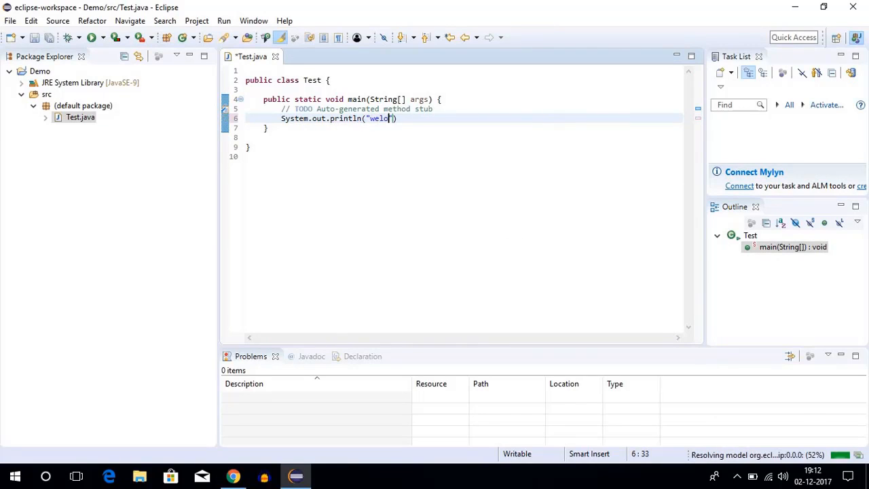
pyautogui.write(' eclipse i')
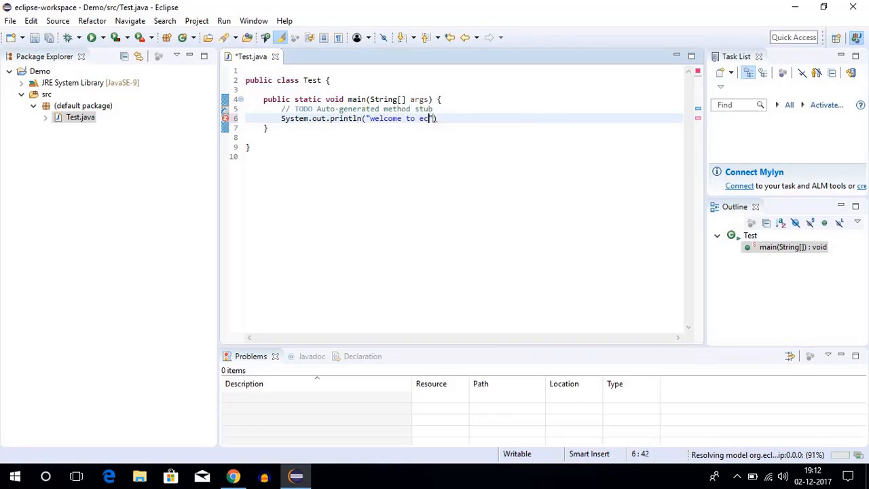
pyautogui.press('BackSpace')
pyautogui.write('oxygen')
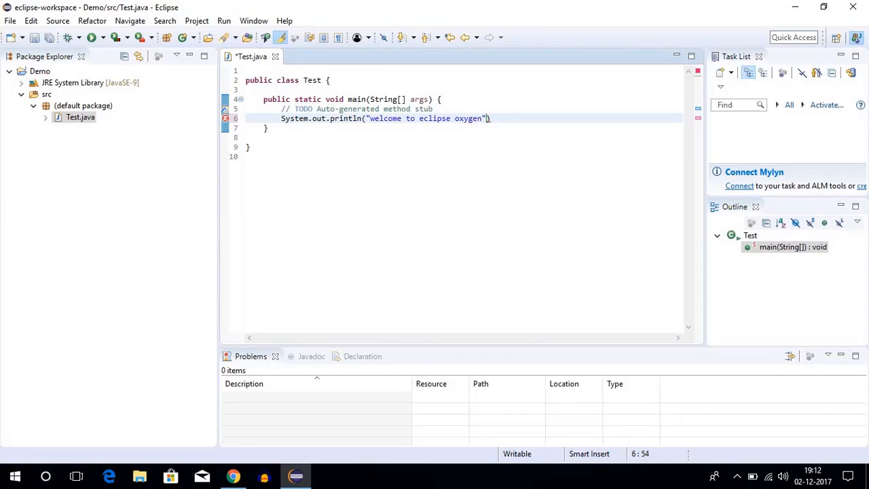
pyautogui.press('End')
pyautogui.write(';')
# - Save and run Test.java, select the printed line in the console output, and return to the code editor
pyautogui.click(92, 42)
pyautogui.click(429, 290)
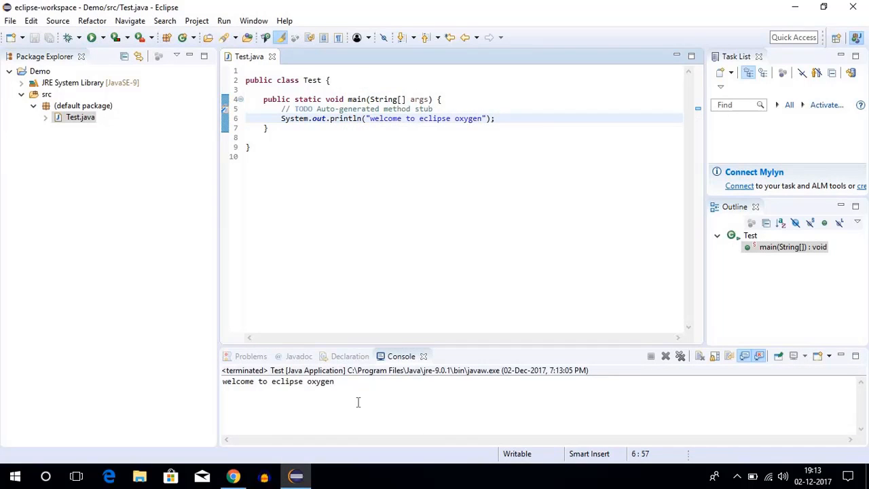
pyautogui.moveTo(335, 382); pyautogui.dragTo(224, 385)
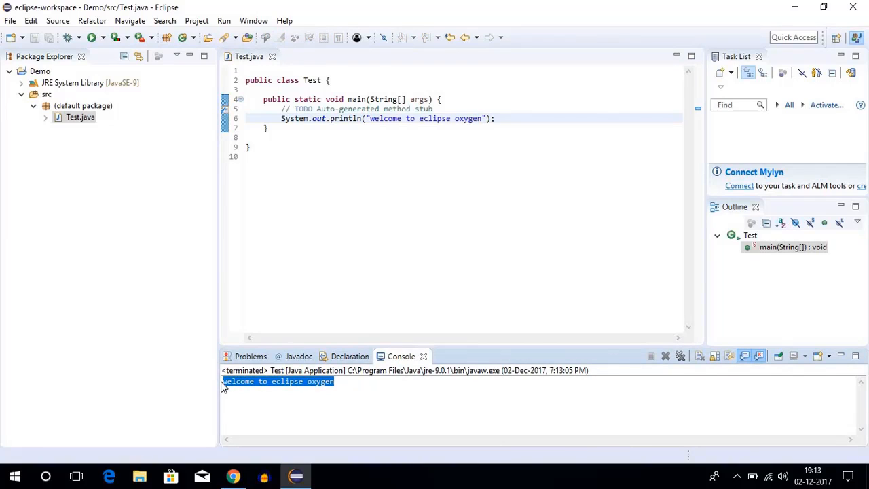
pyautogui.click(367, 284)
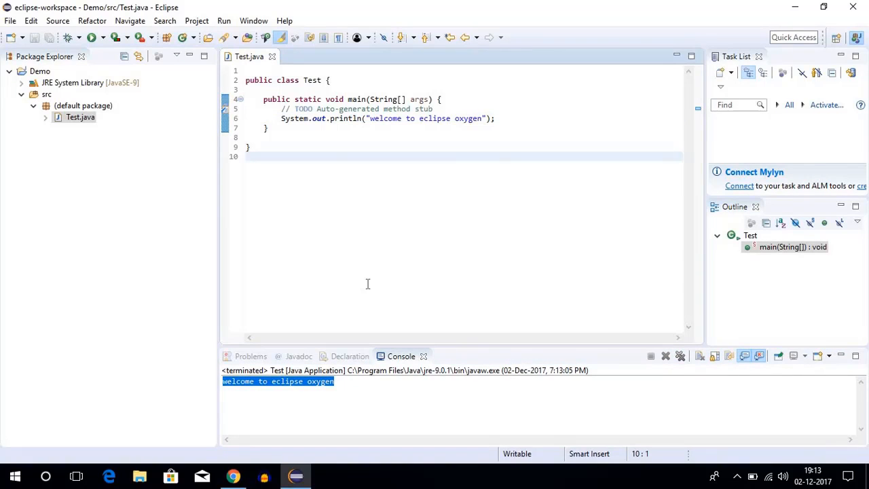